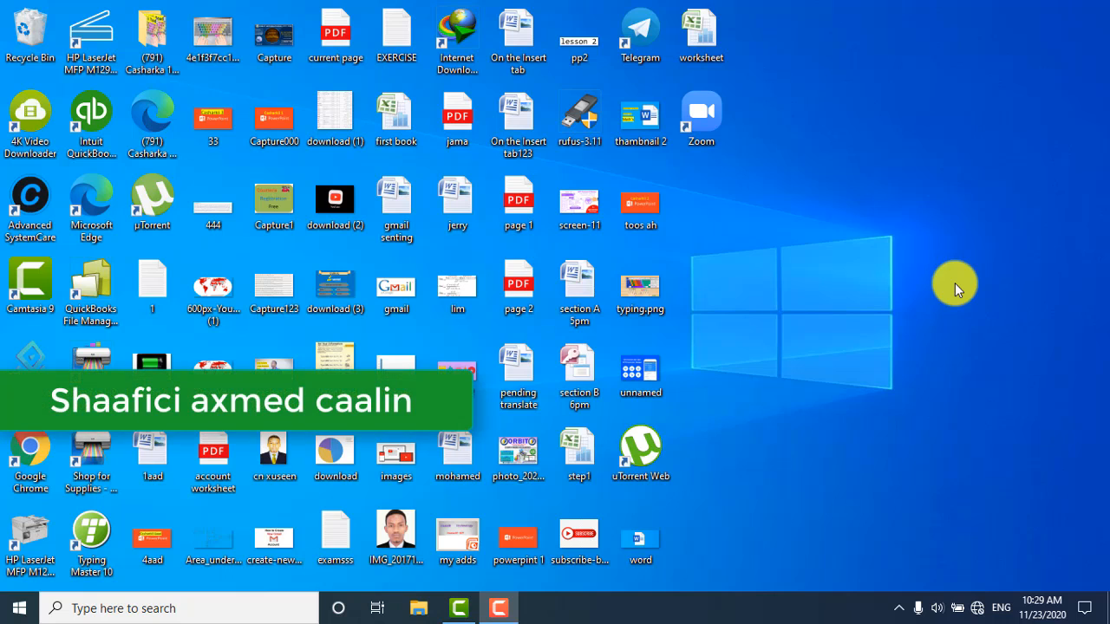
Step: Launch Microsoft Word with the run command winword and set the blank document's zoom to 100%
{"action": "key", "text": "super+r"}
{"action": "type", "text": "winwo"}
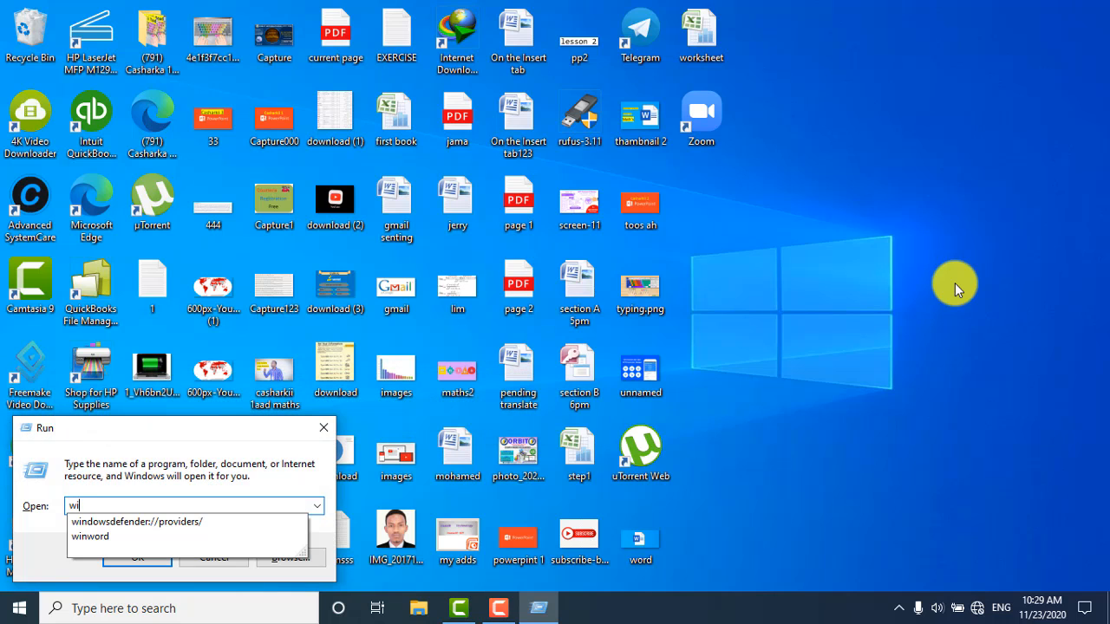
{"action": "type", "text": "rd"}
{"action": "key", "text": "Return"}
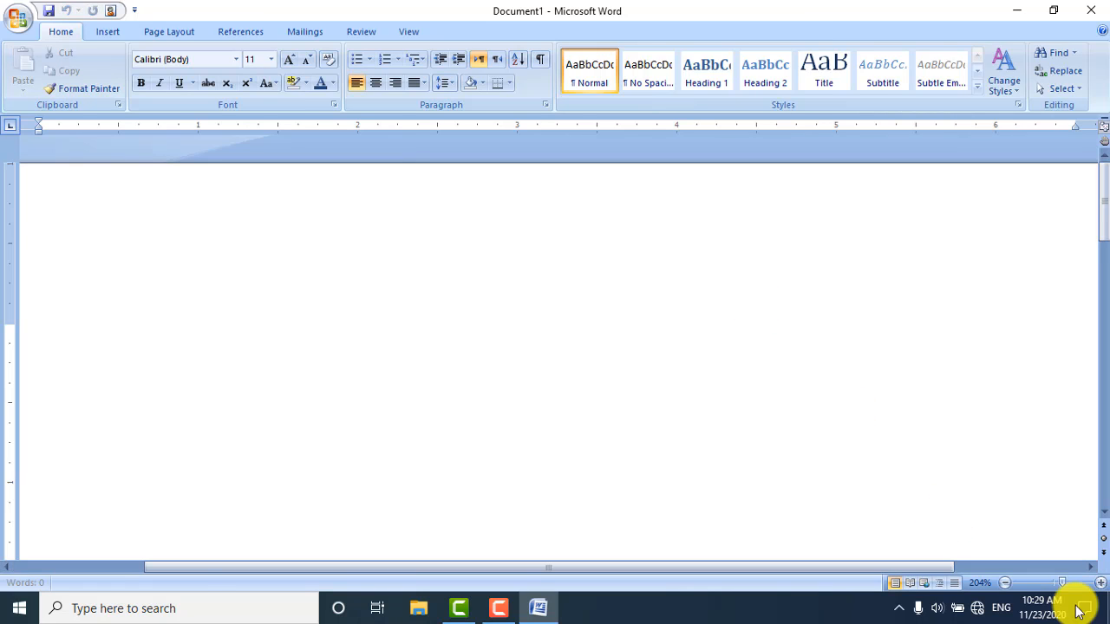
{"action": "left_click", "coordinate": [1053, 584]}
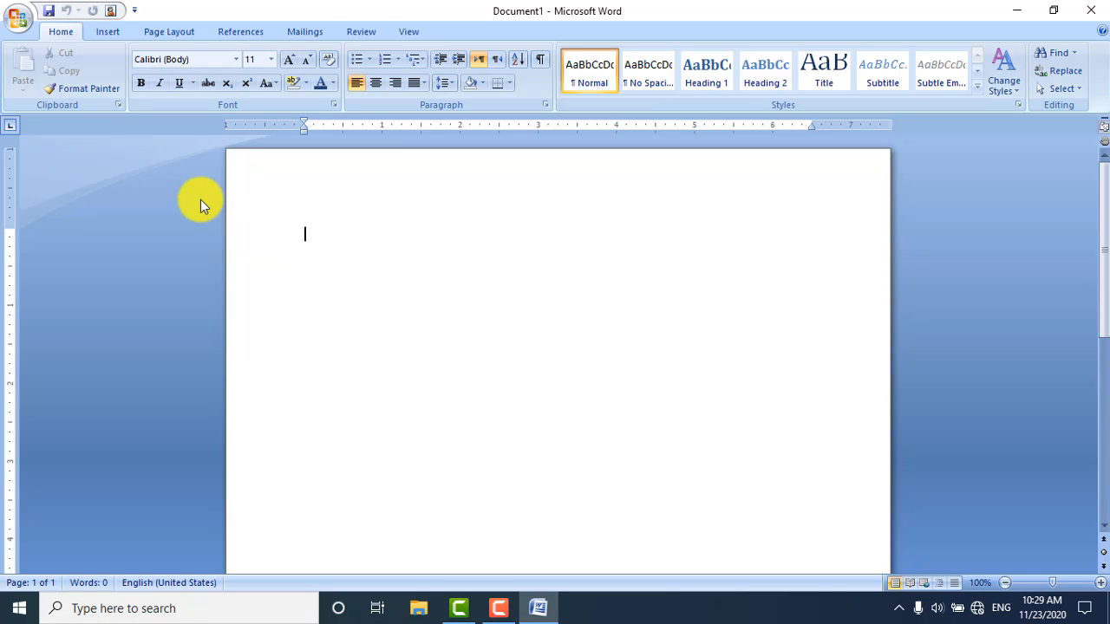
Step: Draw a rectangle about 2.49" wide and 1.27" high, starting at the page's upper-left margin corner
{"action": "left_click", "coordinate": [110, 34]}
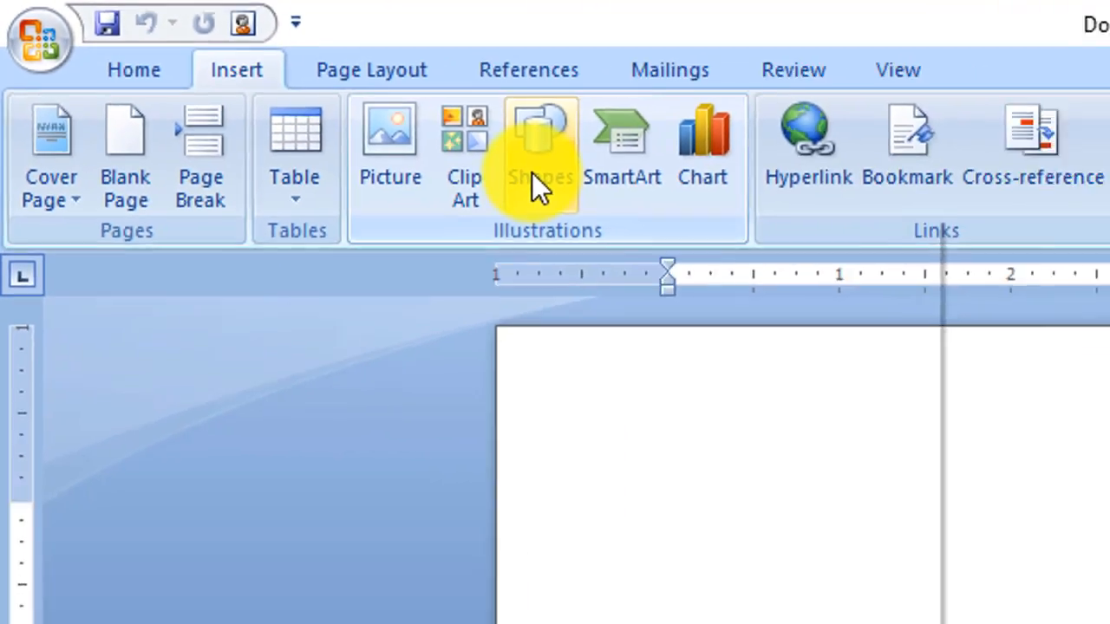
{"action": "left_click", "coordinate": [531, 172]}
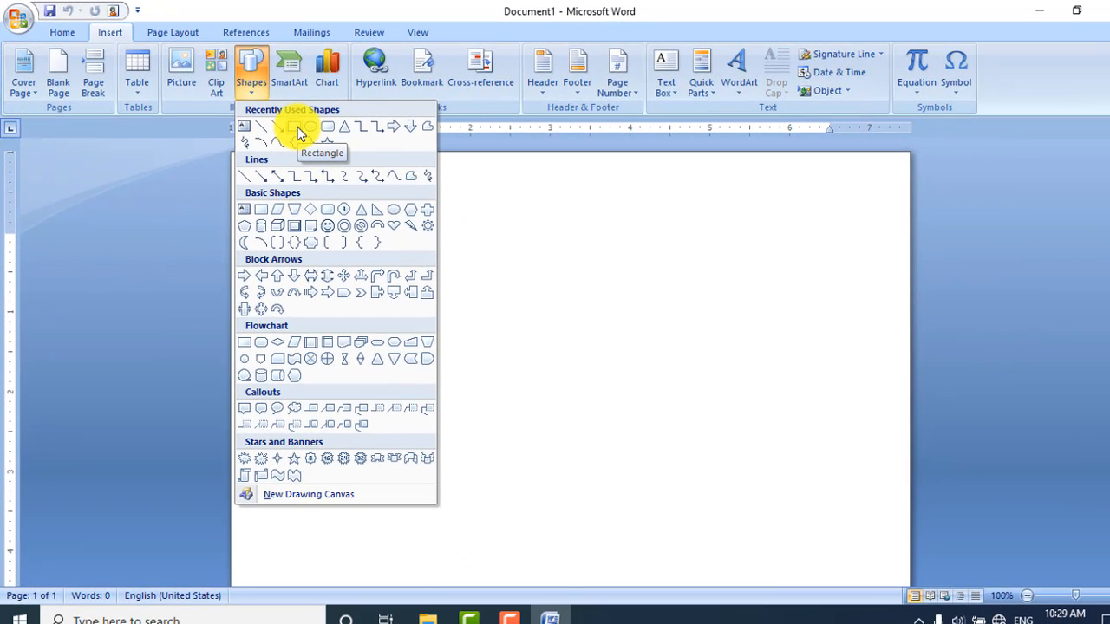
{"action": "left_click", "coordinate": [298, 132]}
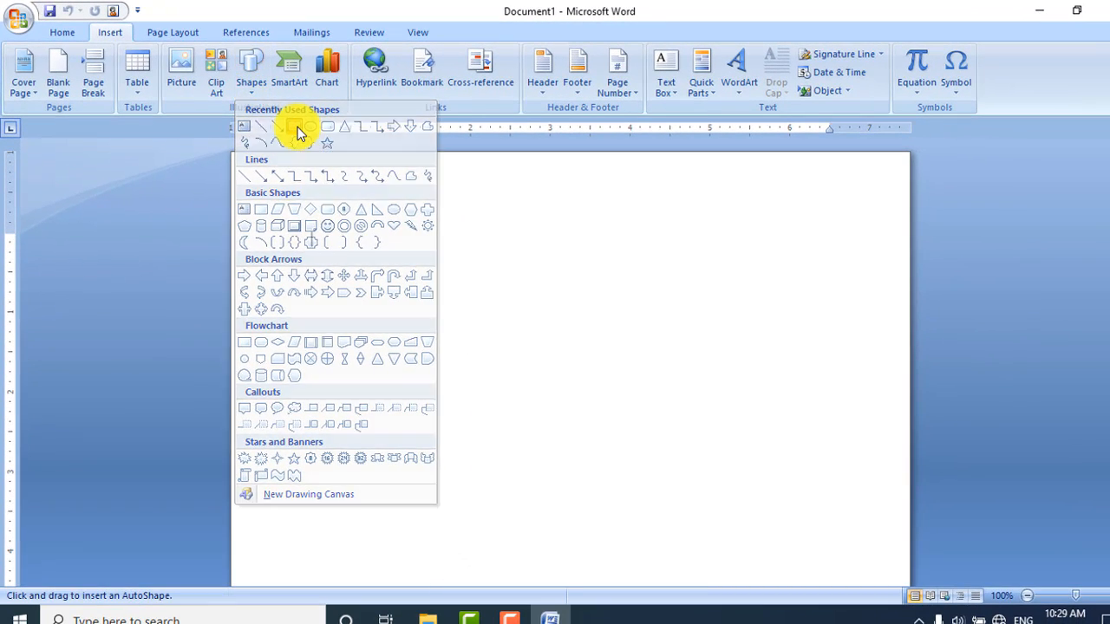
{"action": "mouse_move", "coordinate": [310, 233]}
{"action": "left_mouse_down"}
{"action": "mouse_move", "coordinate": [389, 287]}
{"action": "mouse_move", "coordinate": [463, 300]}
{"action": "mouse_move", "coordinate": [510, 335]}
{"action": "left_mouse_up"}
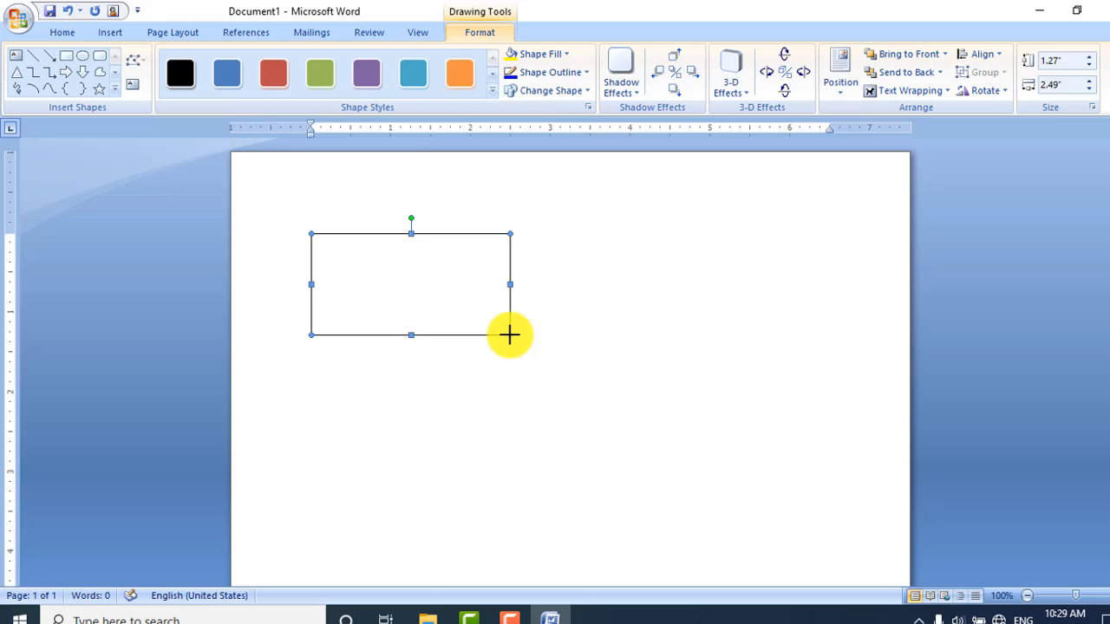
{"action": "left_click", "coordinate": [532, 351]}
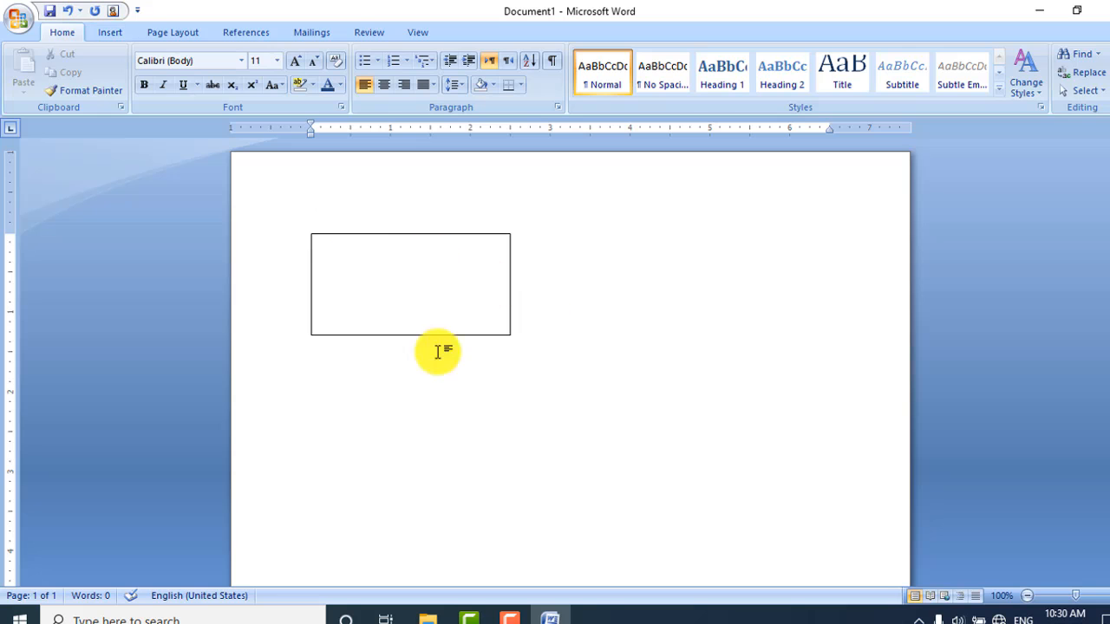
Step: Draw a text box reading 5cm at the rectangle's top edge, narrow it and shift it slightly down
{"action": "left_click", "coordinate": [104, 33]}
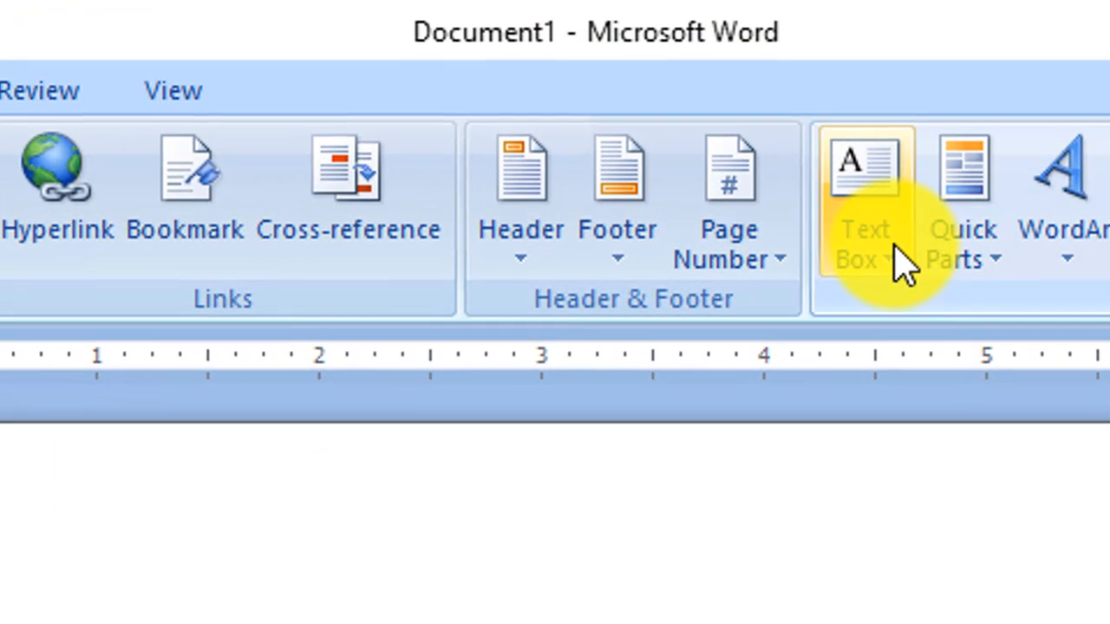
{"action": "left_click", "coordinate": [884, 260]}
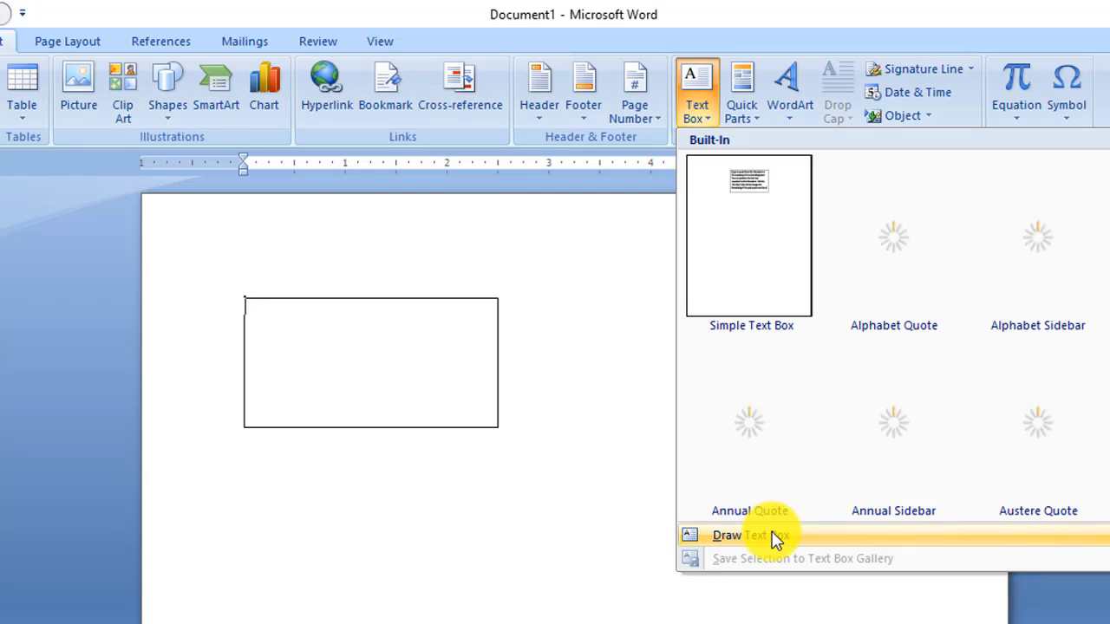
{"action": "left_click", "coordinate": [775, 535]}
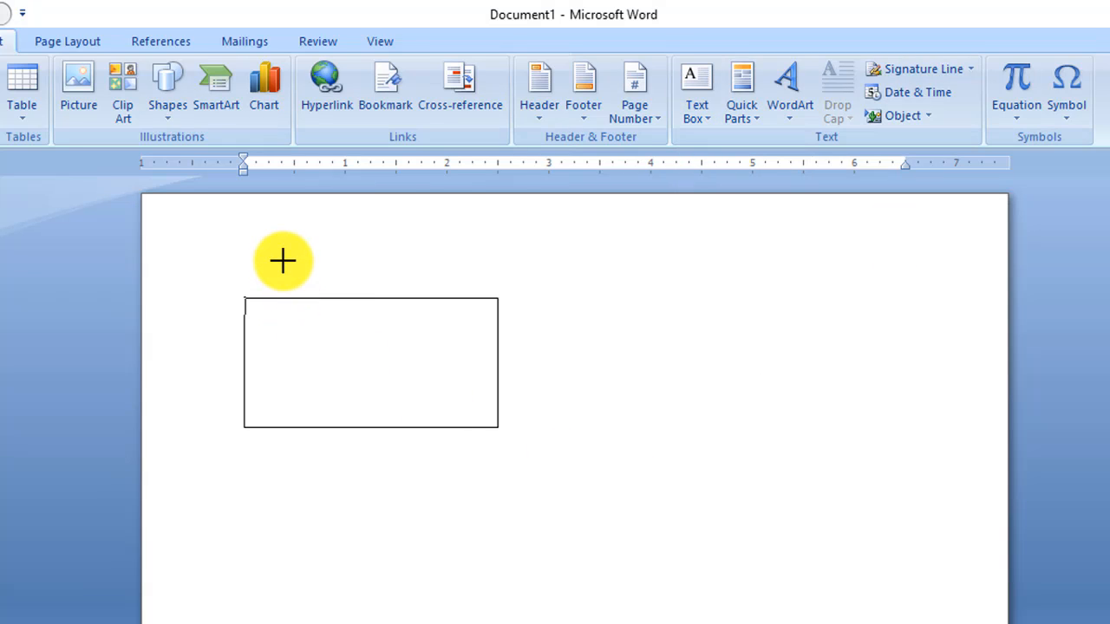
{"action": "left_click_drag", "start_coordinate": [279, 257], "coordinate": [488, 301]}
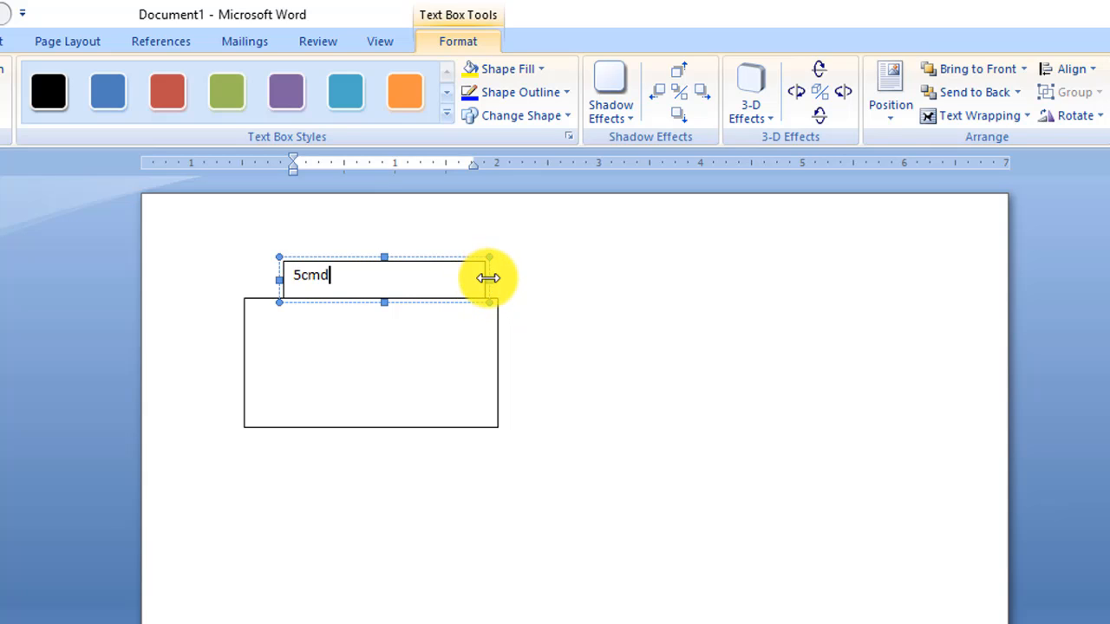
{"action": "left_click_drag", "start_coordinate": [488, 278], "coordinate": [380, 280]}
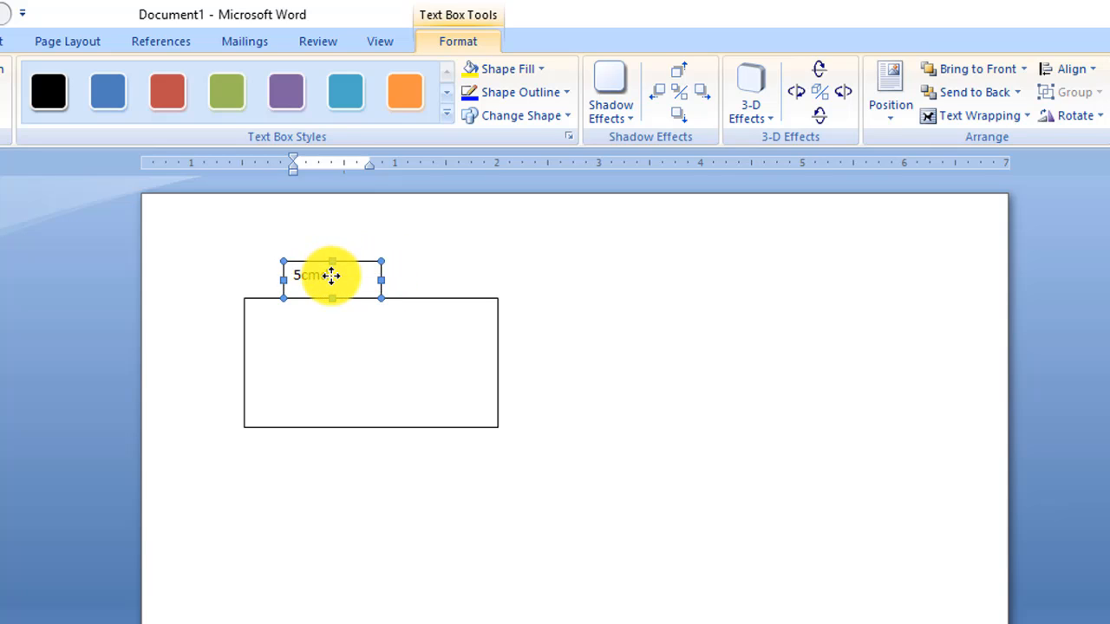
{"action": "key", "text": "Down"}
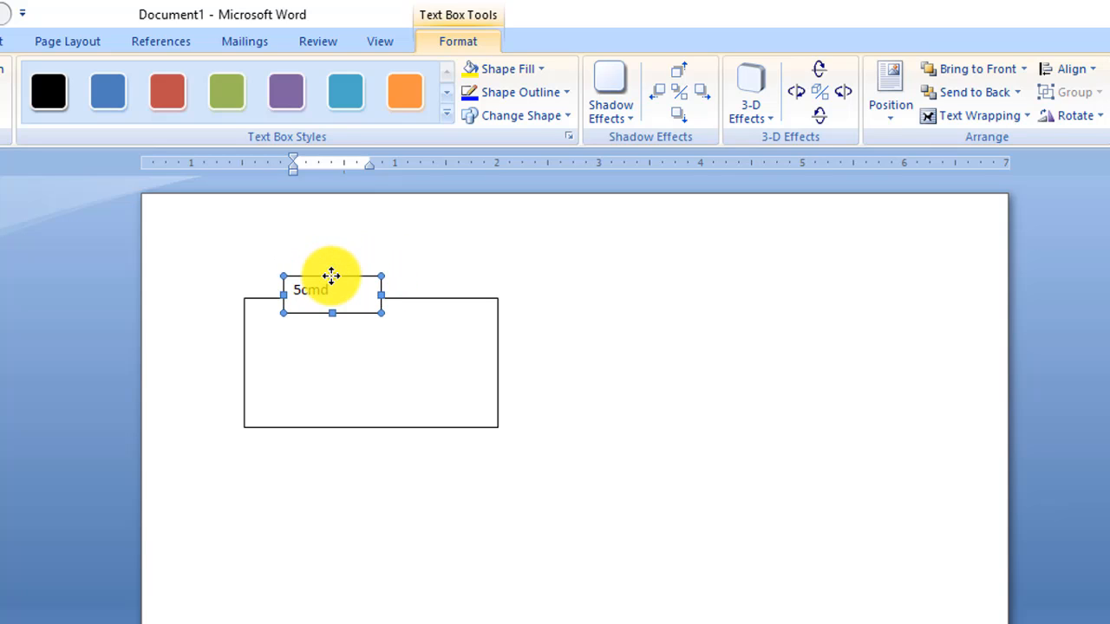
{"action": "left_click", "coordinate": [337, 290]}
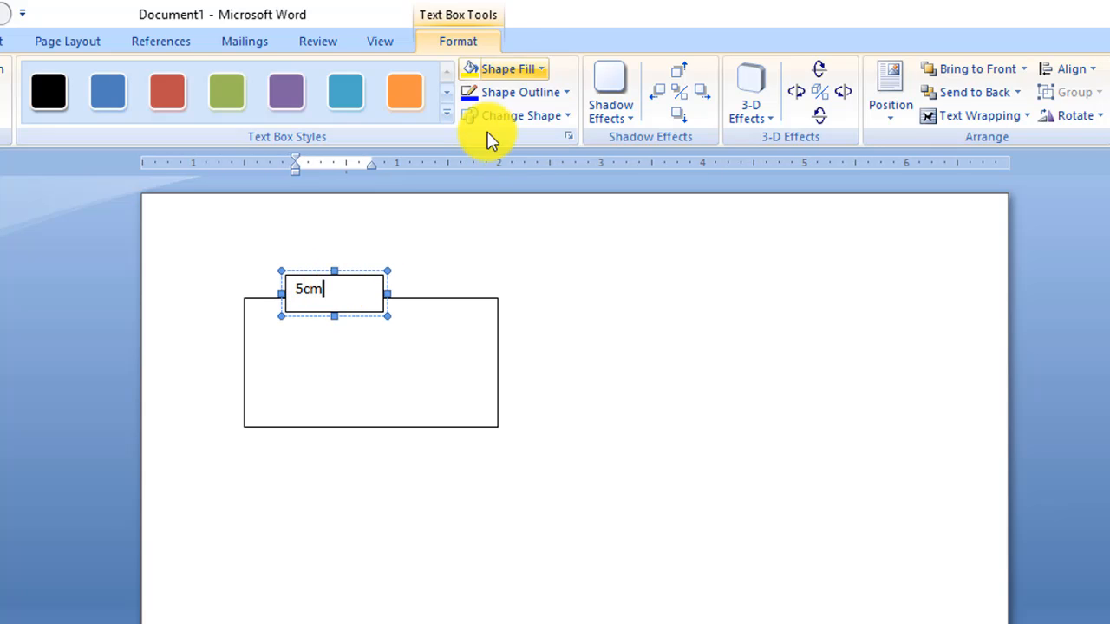
Step: Remove the outline and the fill from the 5cm text box
{"action": "left_click", "coordinate": [532, 91]}
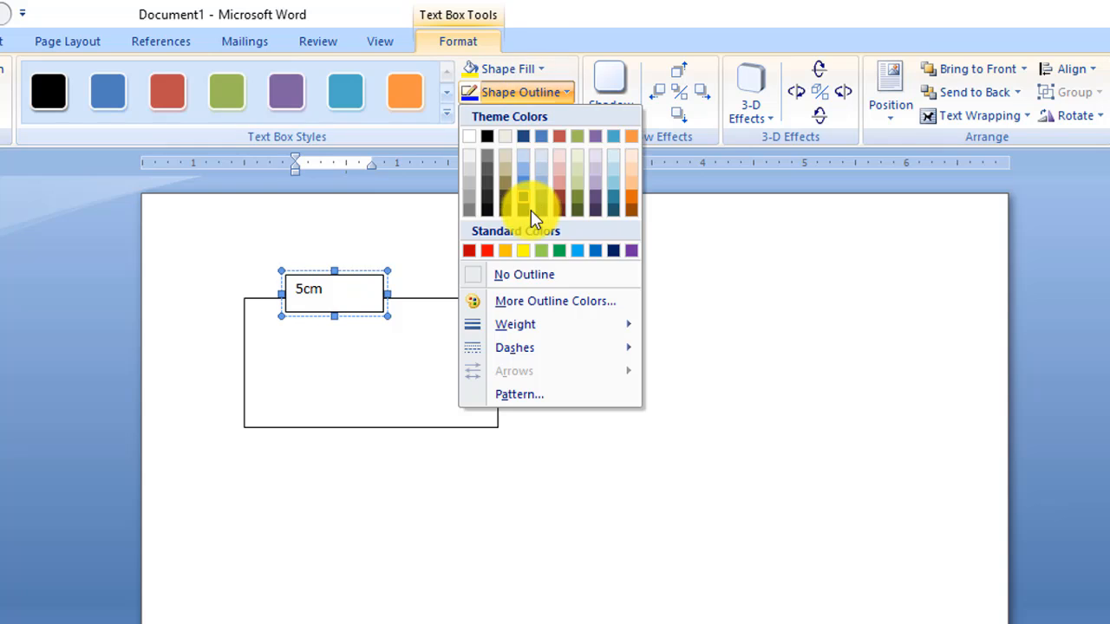
{"action": "left_click", "coordinate": [541, 275]}
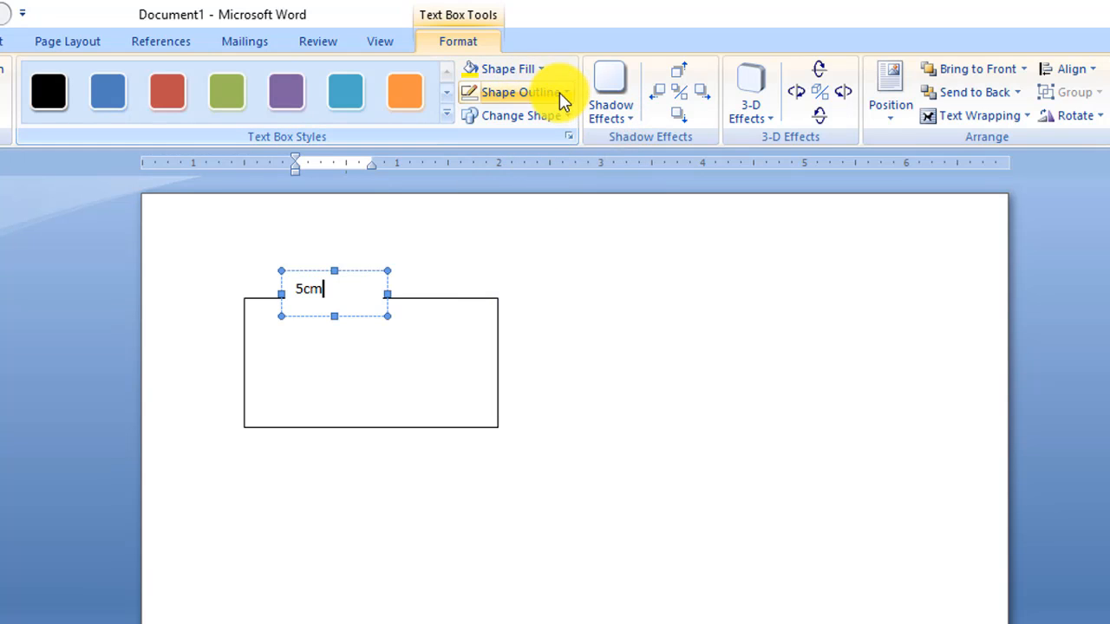
{"action": "left_click", "coordinate": [525, 72]}
{"action": "left_click", "coordinate": [545, 254]}
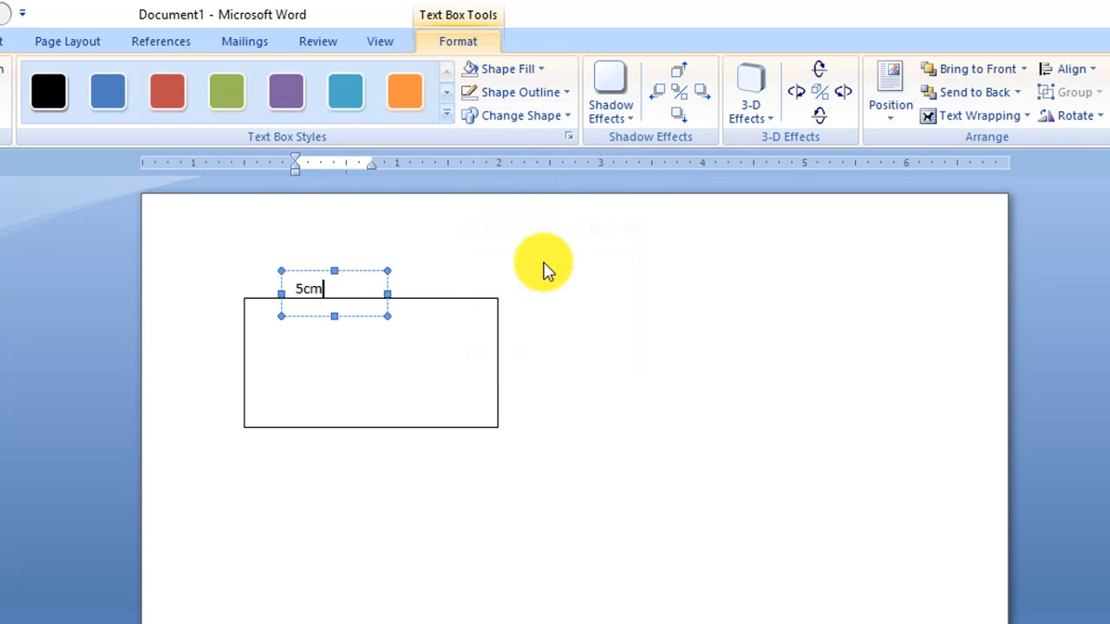
{"action": "left_click", "coordinate": [582, 300]}
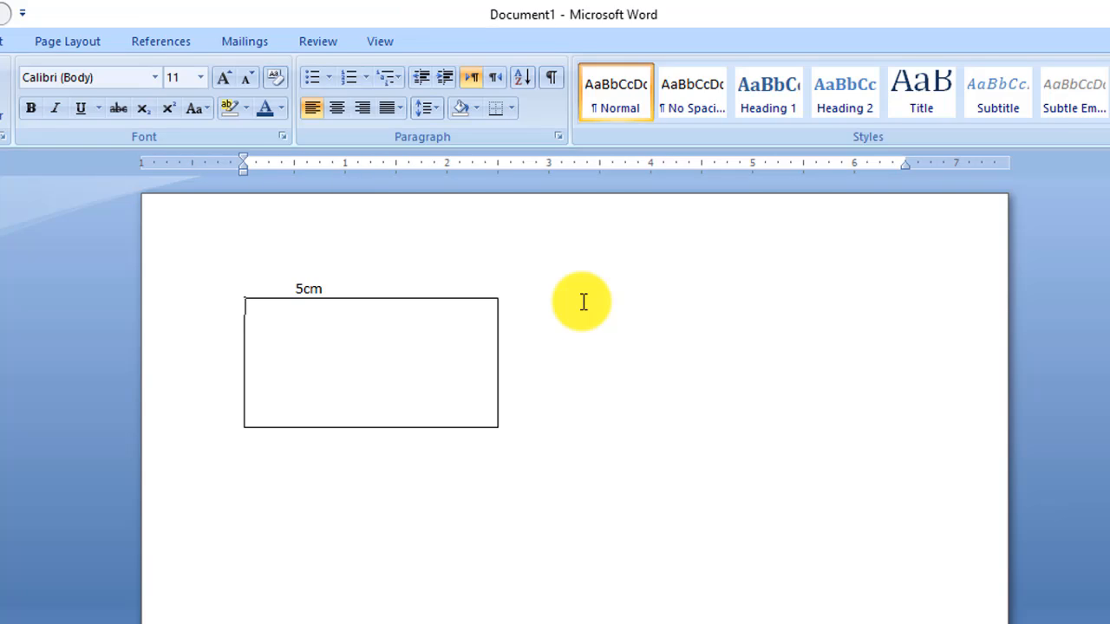
Step: Move the 5cm label to just above the middle of the rectangle's top edge
{"action": "left_click", "coordinate": [329, 288]}
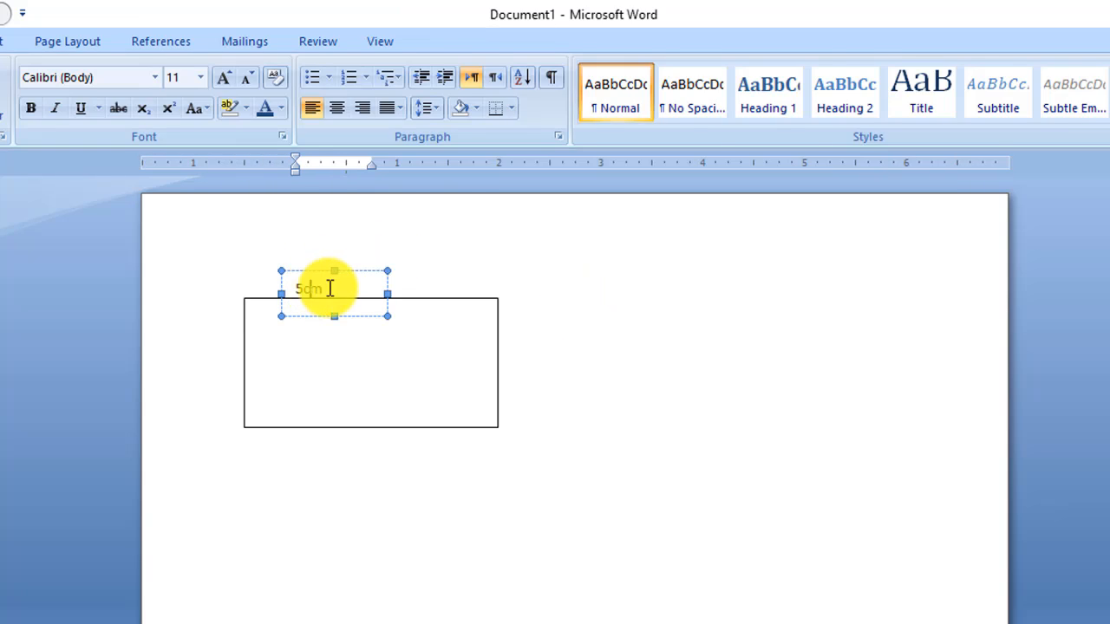
{"action": "left_click", "coordinate": [380, 269]}
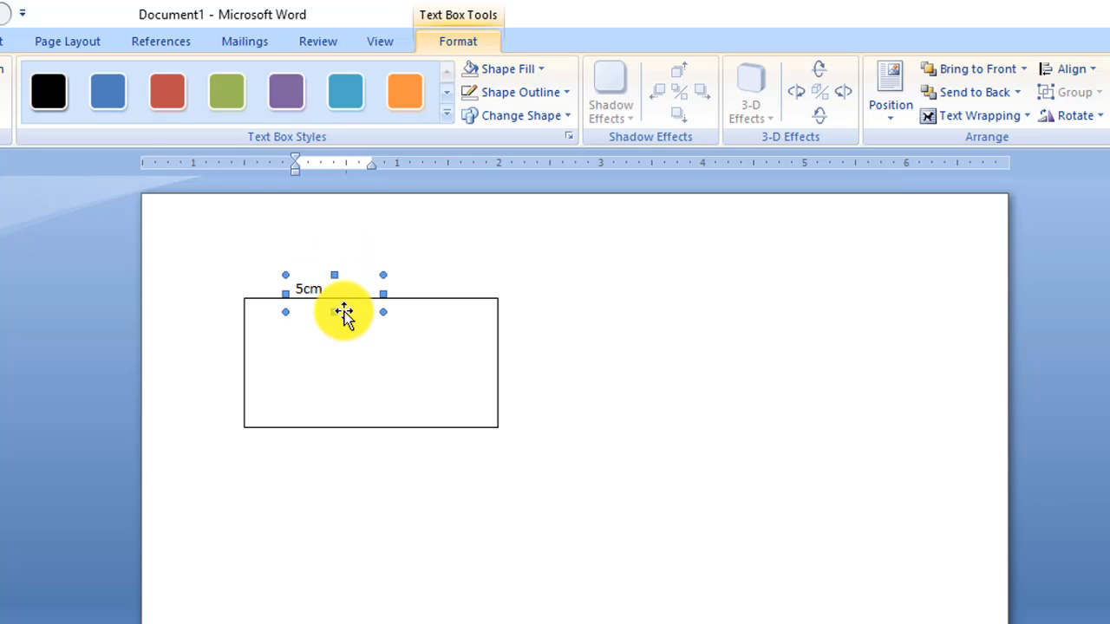
{"action": "left_click_drag", "start_coordinate": [344, 312], "coordinate": [396, 303]}
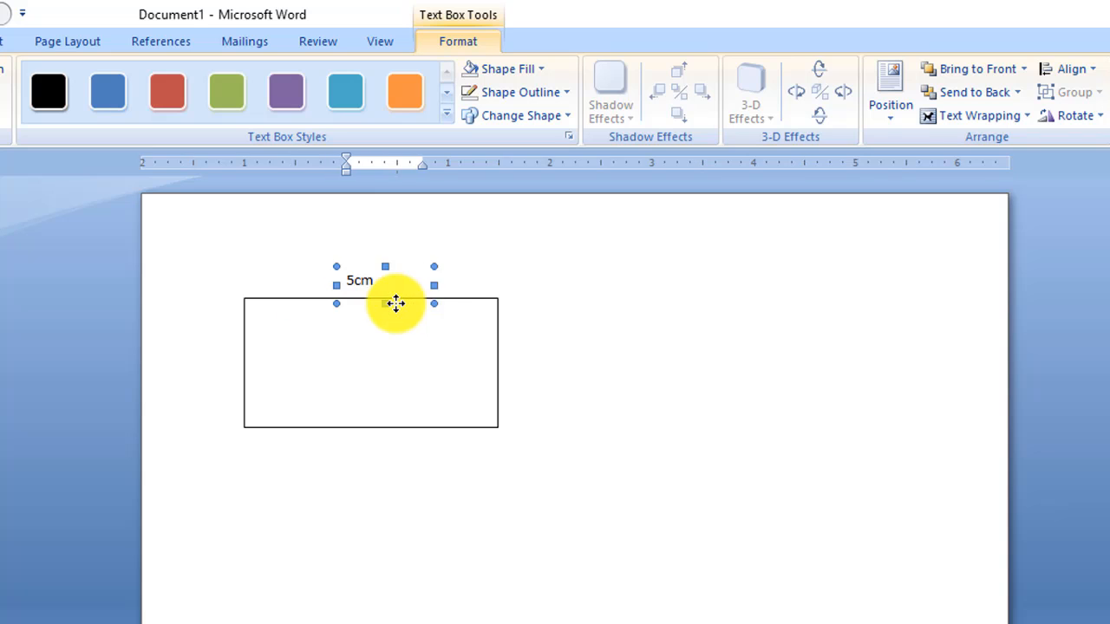
{"action": "left_click", "coordinate": [738, 426]}
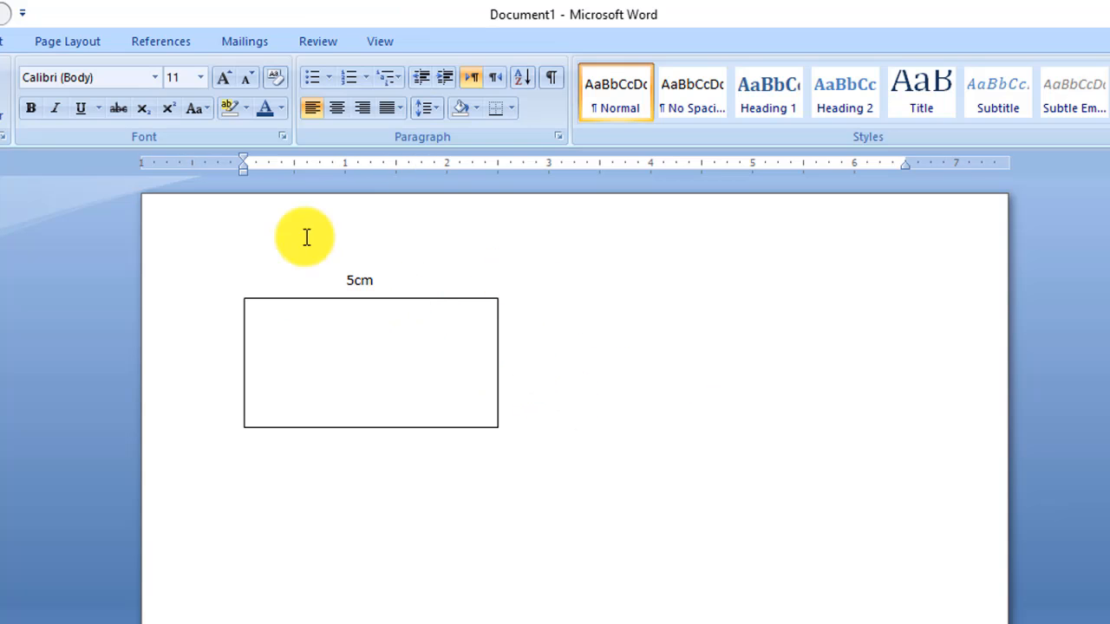
Step: Draw a small text box against the outside of the rectangle's right edge and enter 4cm in it
{"action": "left_click", "coordinate": [111, 59]}
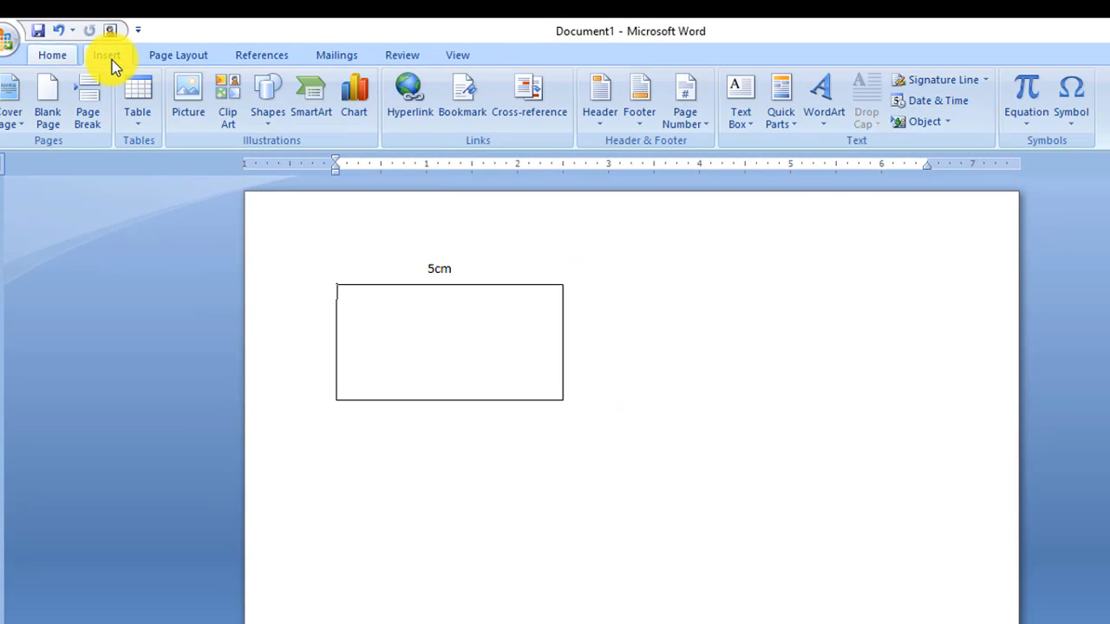
{"action": "left_click", "coordinate": [742, 125]}
{"action": "left_click", "coordinate": [789, 496]}
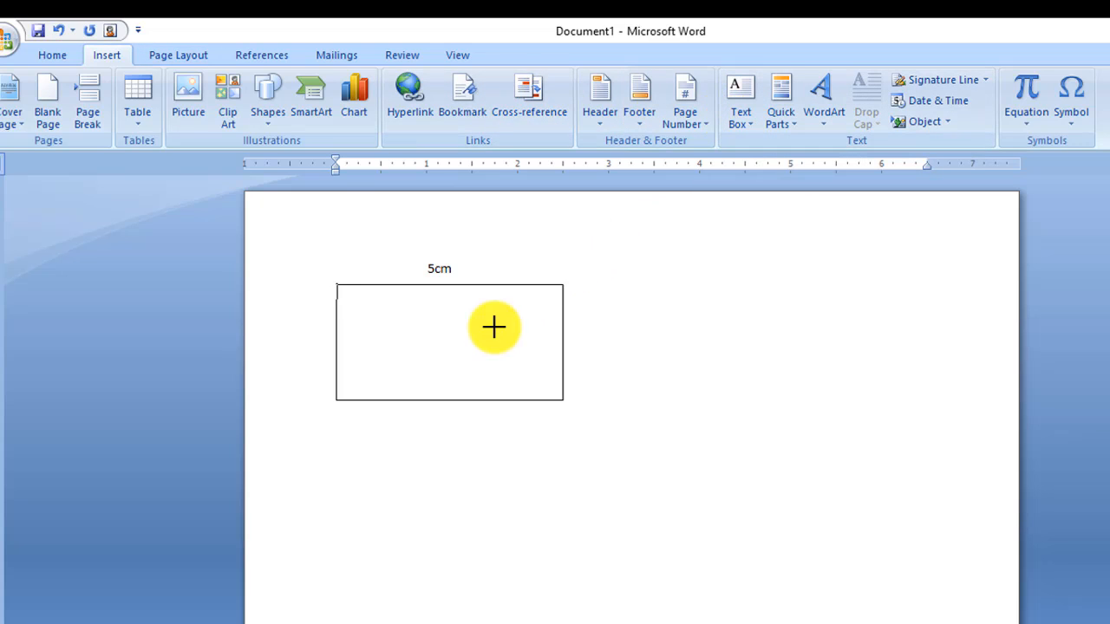
{"action": "left_click_drag", "start_coordinate": [559, 321], "coordinate": [633, 365]}
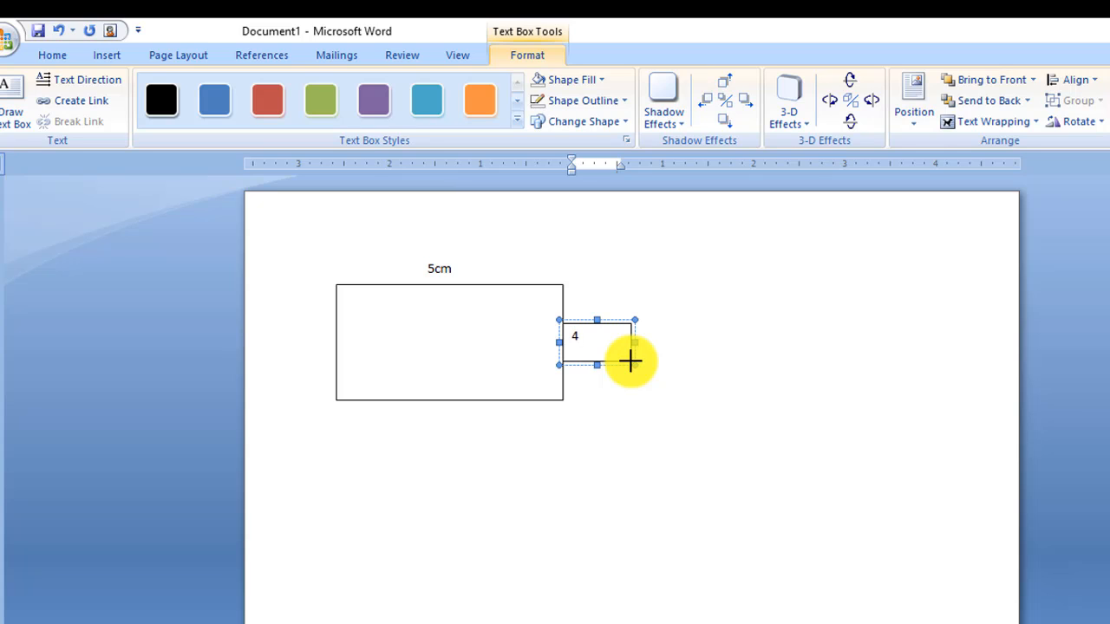
Step: Set the 4cm text box to no fill and no outline
{"action": "left_click", "coordinate": [589, 81]}
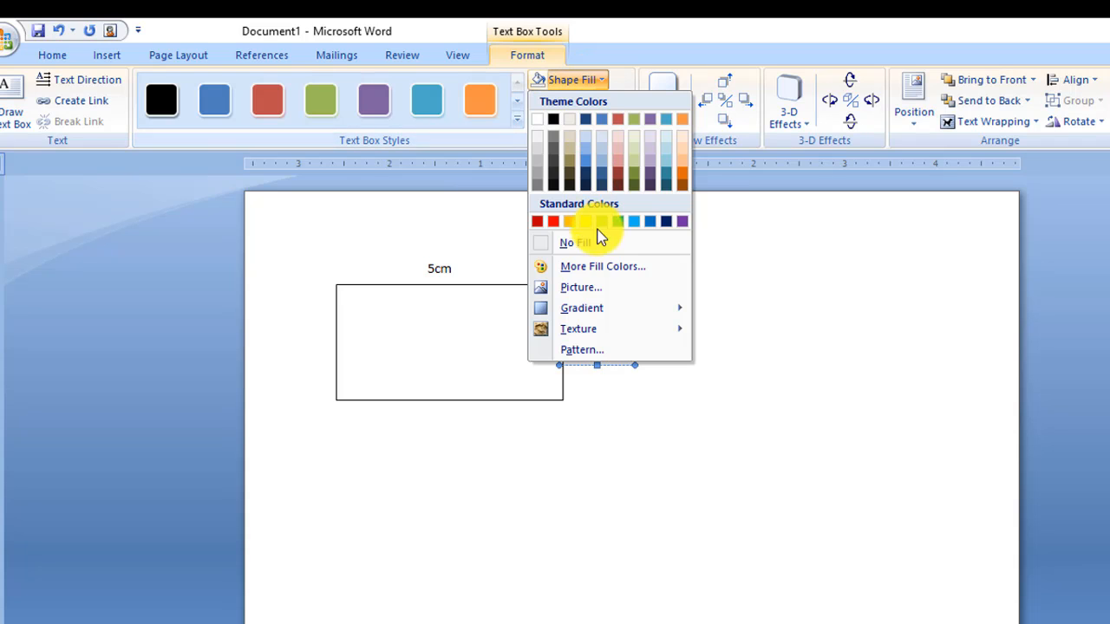
{"action": "left_click", "coordinate": [600, 251]}
{"action": "left_click", "coordinate": [597, 101]}
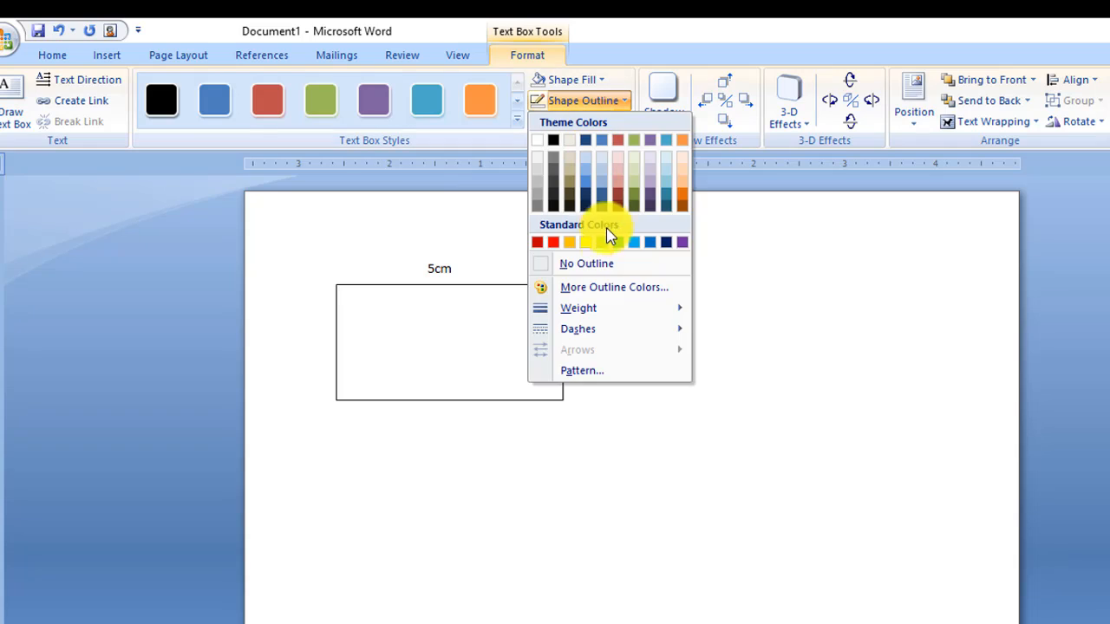
{"action": "left_click", "coordinate": [609, 269]}
{"action": "left_click", "coordinate": [634, 512]}
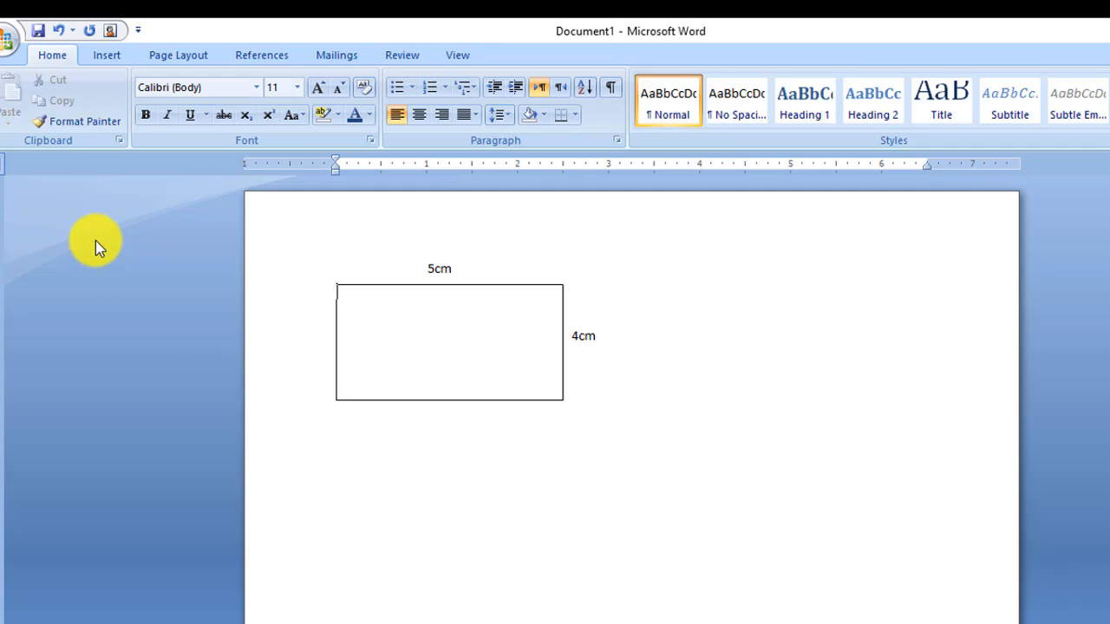
Step: Draw a square with sides of about 1.6" on the page to the right of the labelled rectangle
{"action": "left_click", "coordinate": [339, 288]}
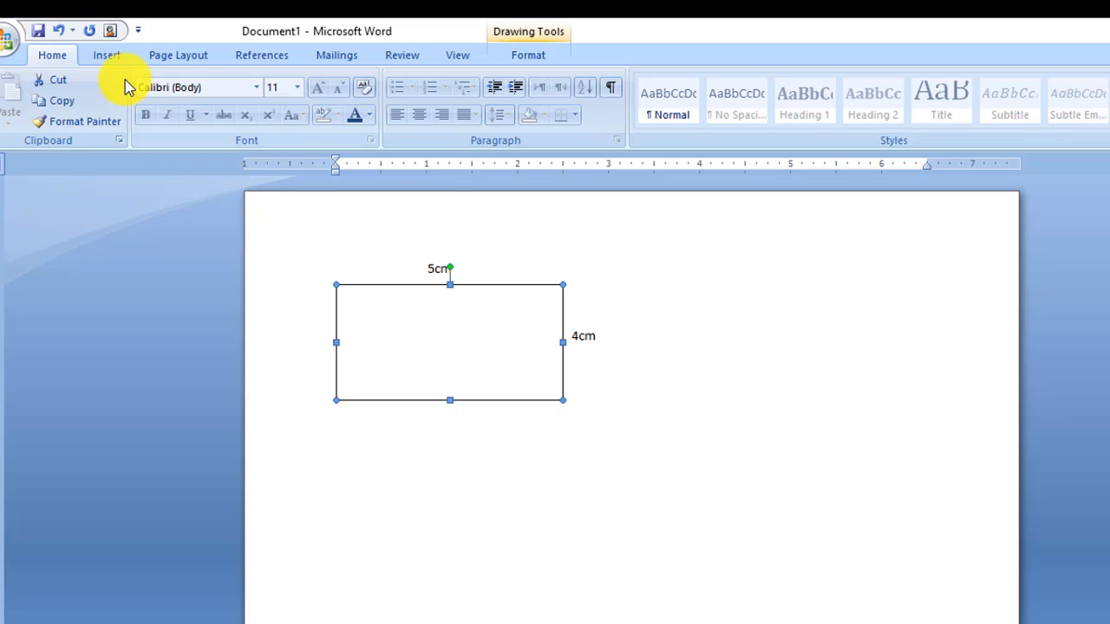
{"action": "left_click", "coordinate": [106, 58]}
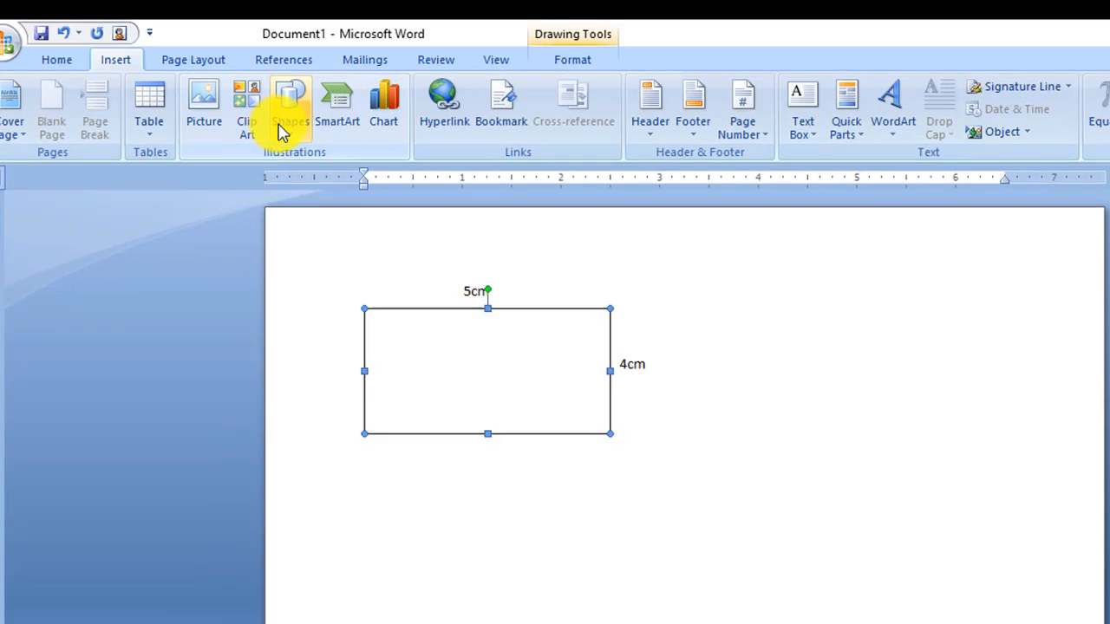
{"action": "left_click", "coordinate": [282, 130]}
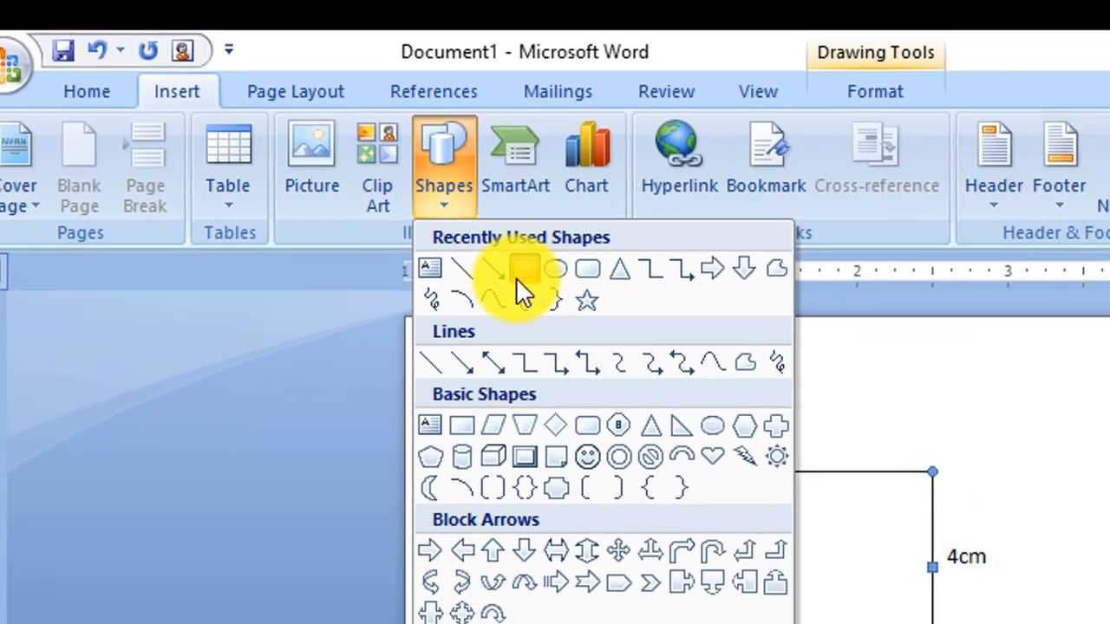
{"action": "left_click", "coordinate": [520, 275]}
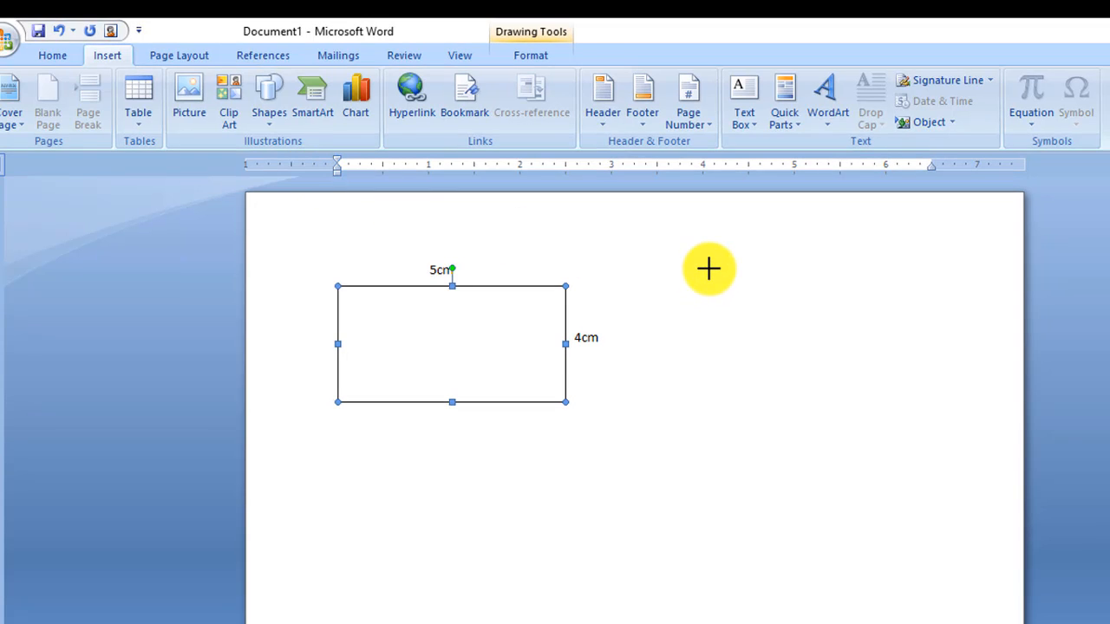
{"action": "left_click_drag", "start_coordinate": [708, 269], "coordinate": [857, 338]}
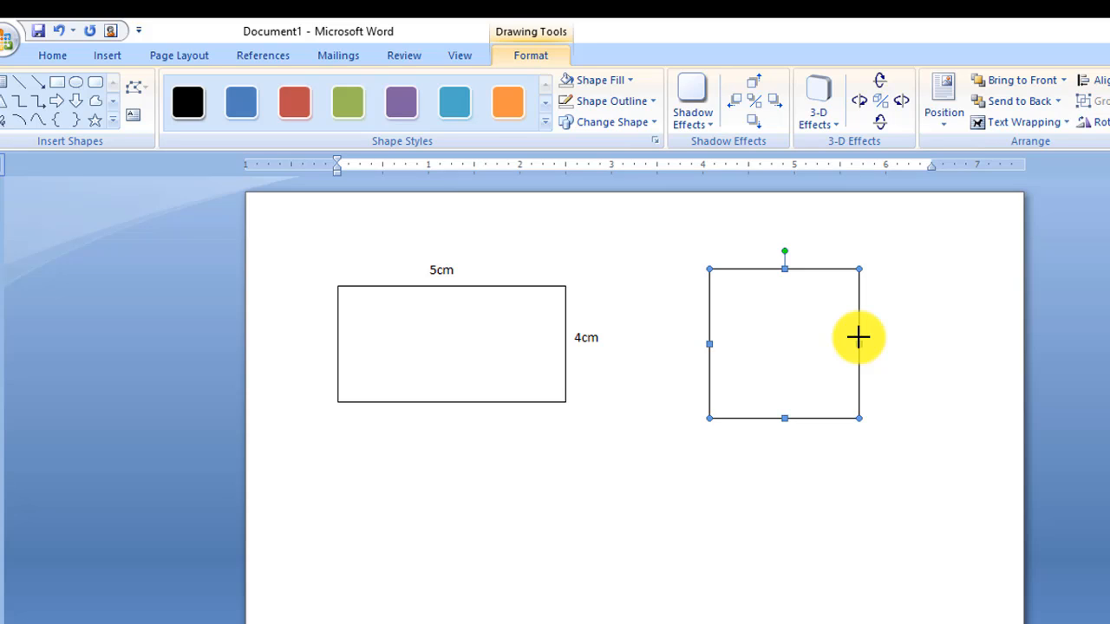
{"action": "left_click", "coordinate": [845, 478]}
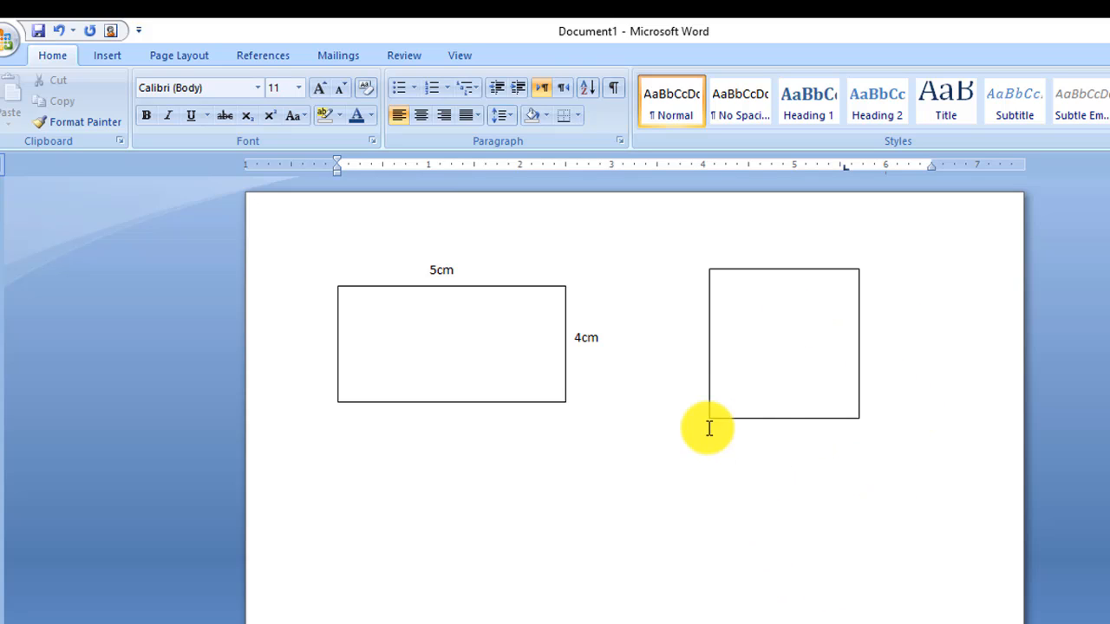
Step: Draw an isosceles triangle about 1.97" high and 2.18" wide on the page below the labelled rectangle
{"action": "left_click", "coordinate": [100, 56]}
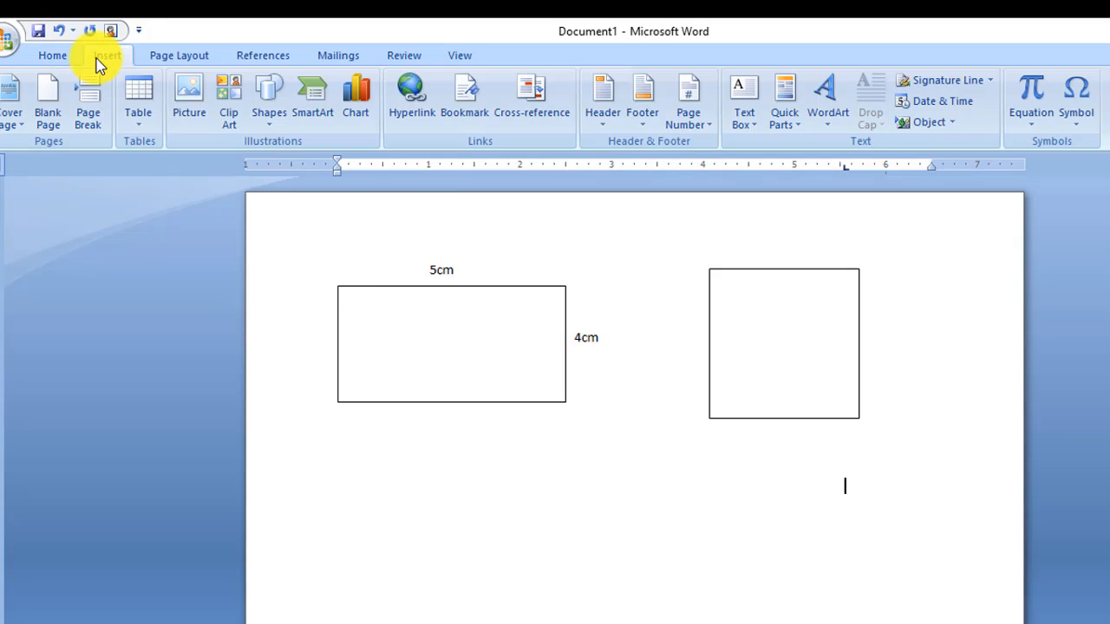
{"action": "left_click", "coordinate": [295, 111]}
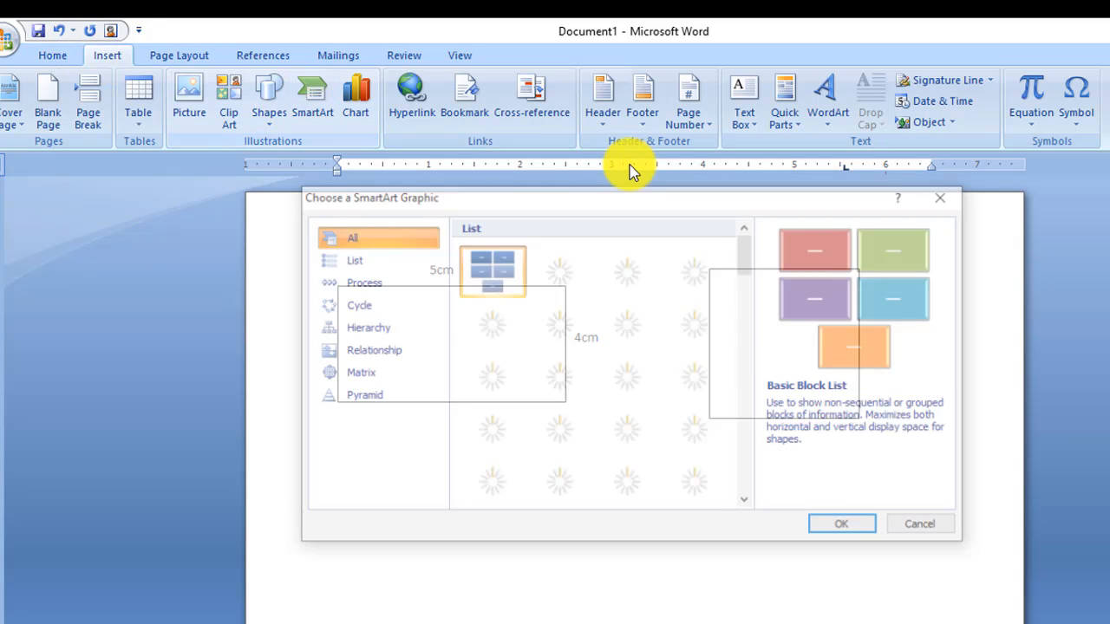
{"action": "left_click", "coordinate": [946, 196]}
{"action": "left_click", "coordinate": [279, 102]}
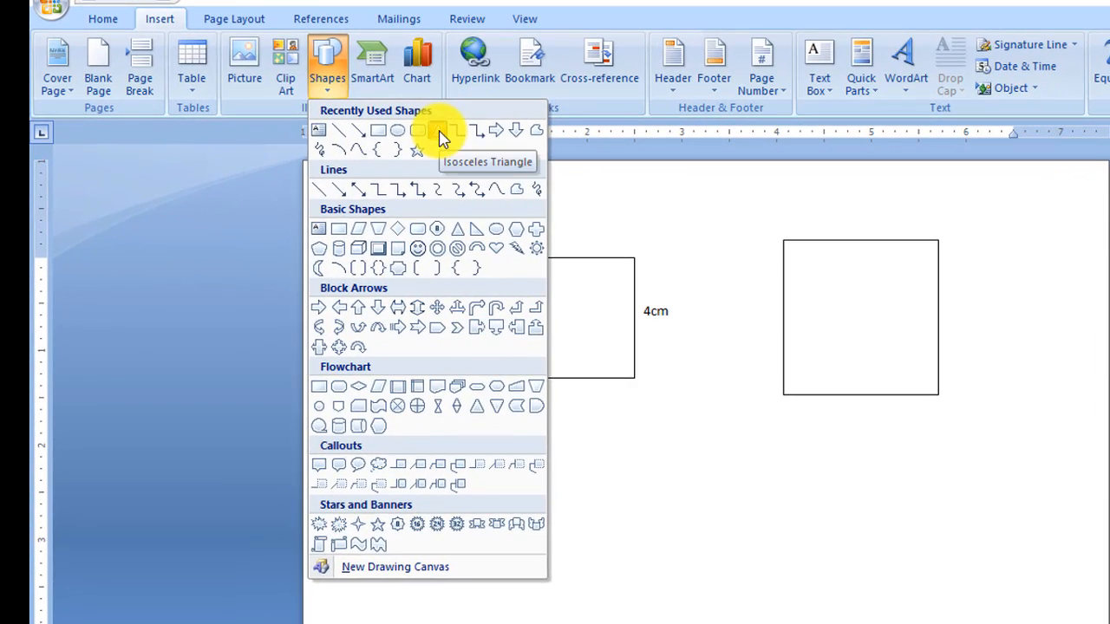
{"action": "left_click", "coordinate": [440, 139]}
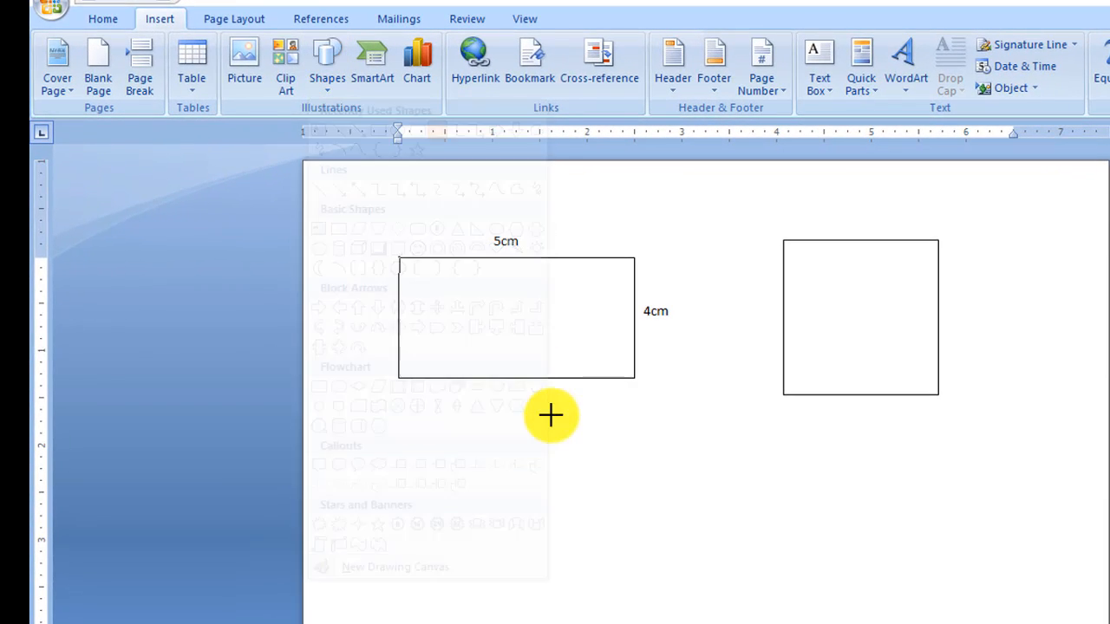
{"action": "mouse_move", "coordinate": [390, 456]}
{"action": "left_mouse_down"}
{"action": "mouse_move", "coordinate": [485, 552]}
{"action": "mouse_move", "coordinate": [595, 623]}
{"action": "left_mouse_up"}
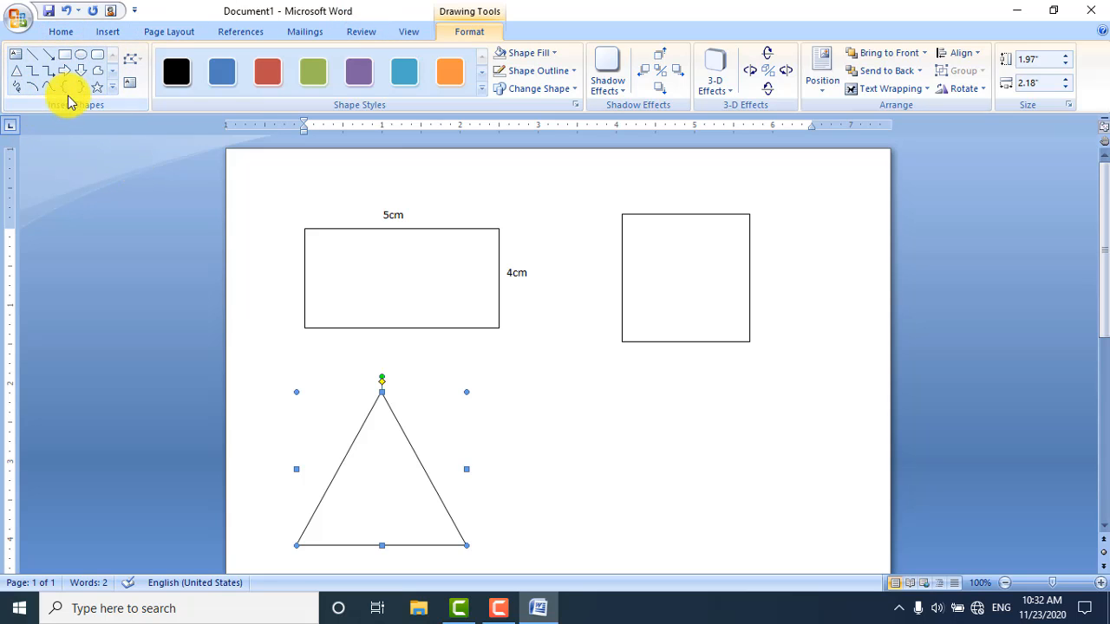
Step: Draw an arc about 0.35" high and 0.14" wide across the inside of the triangle's lower-left corner to mark the angle
{"action": "left_click", "coordinate": [112, 87]}
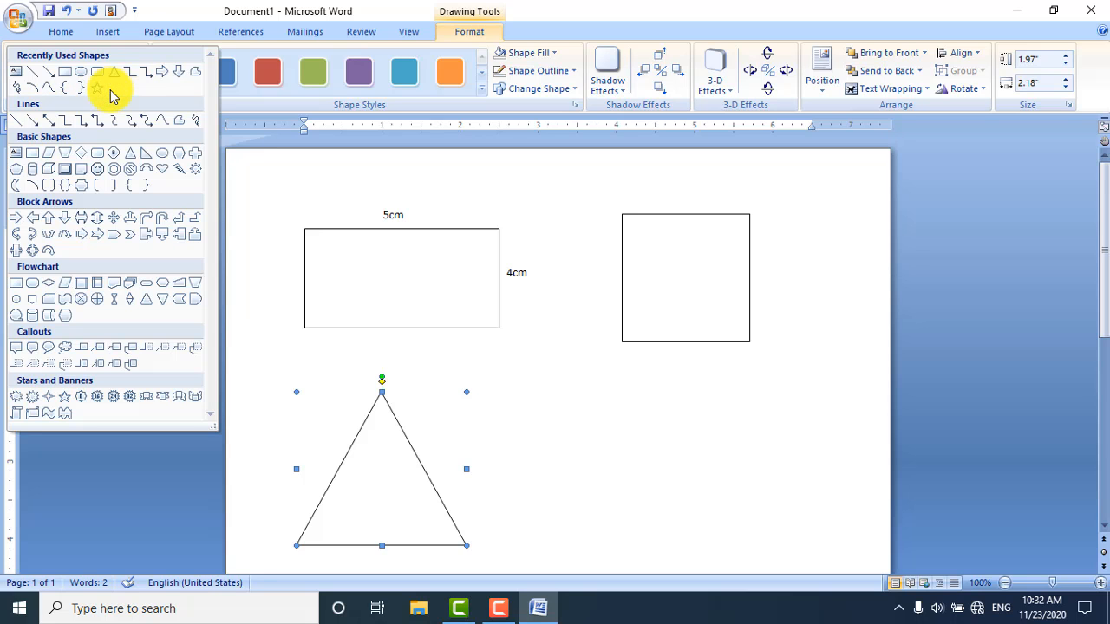
{"action": "left_click", "coordinate": [34, 92]}
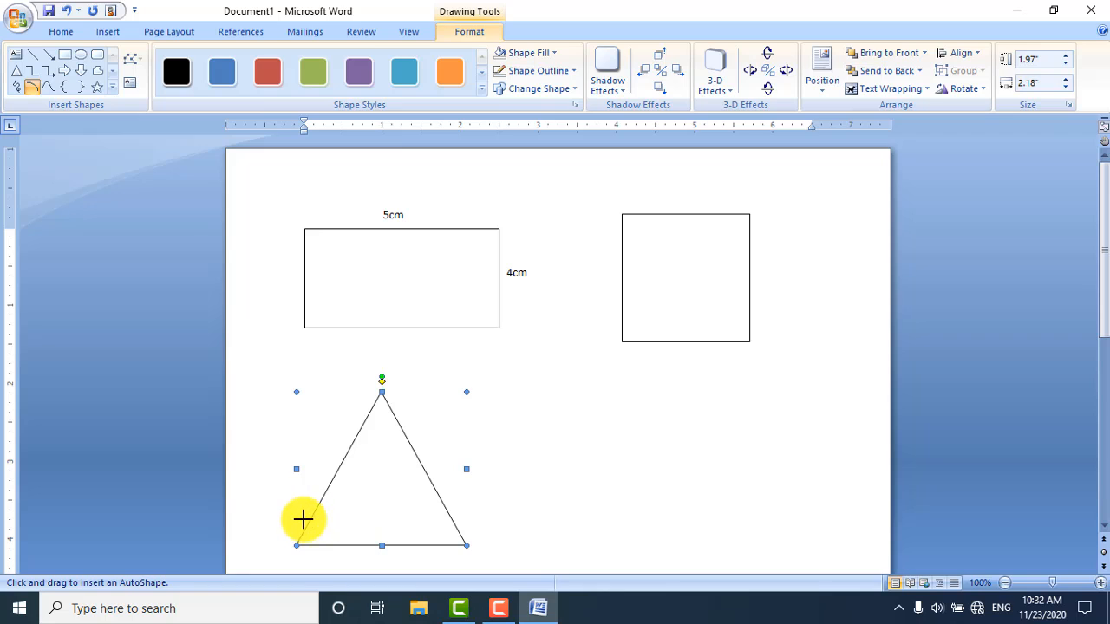
{"action": "left_click_drag", "start_coordinate": [311, 518], "coordinate": [323, 546]}
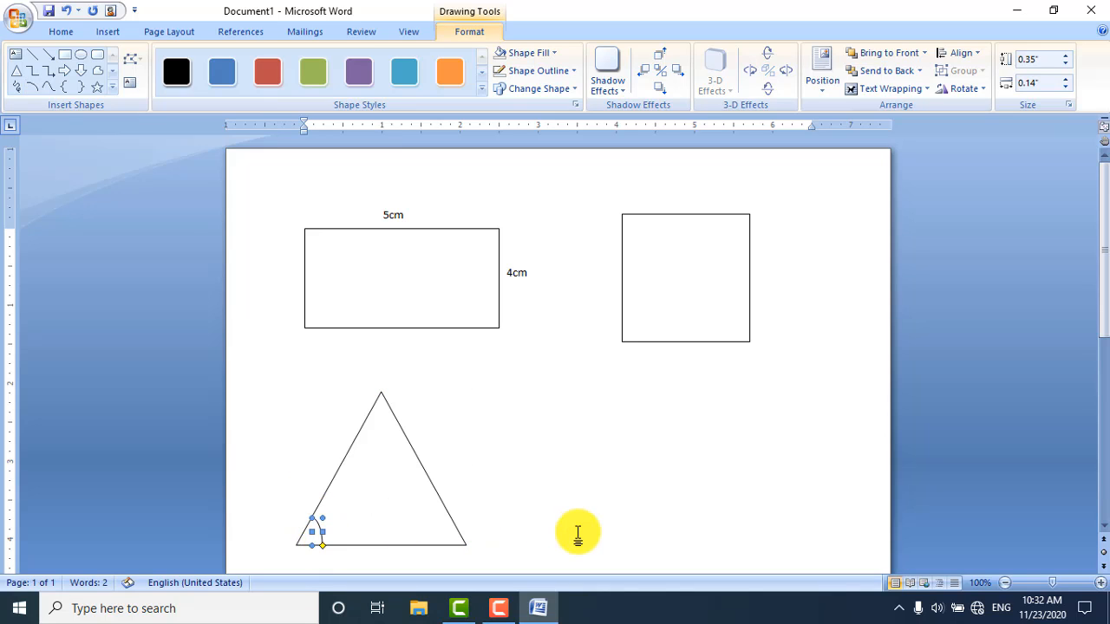
{"action": "left_click", "coordinate": [577, 535]}
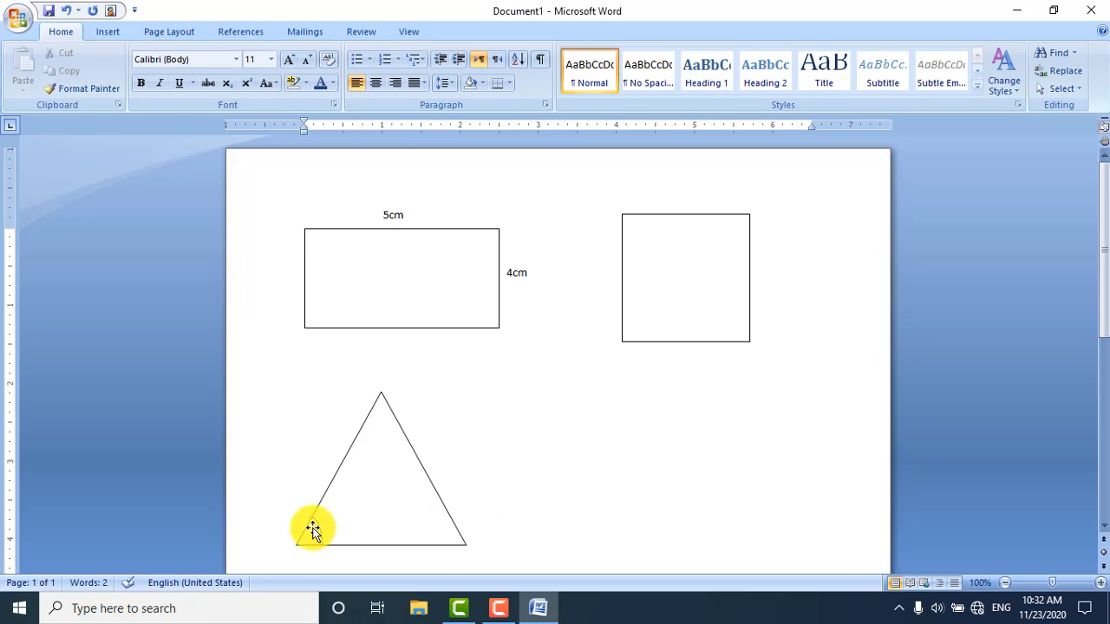
Step: Draw a text box about 0.25" high and 0.41" wide over the triangle's angle arc and enter 50 in it
{"action": "left_click", "coordinate": [109, 32]}
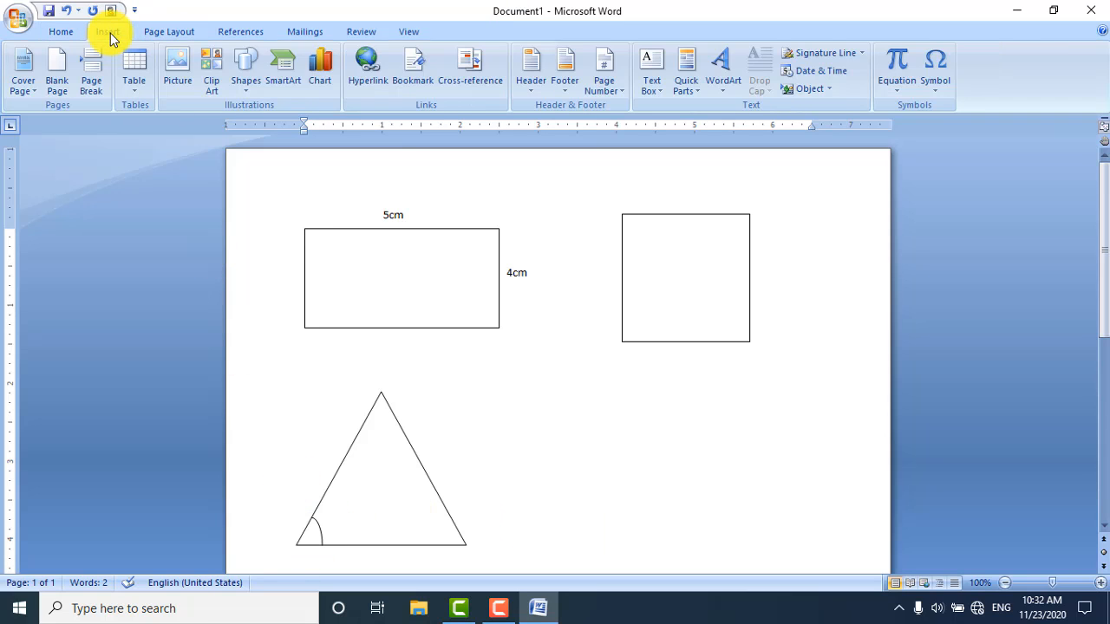
{"action": "left_click", "coordinate": [247, 76]}
{"action": "left_click", "coordinate": [246, 74]}
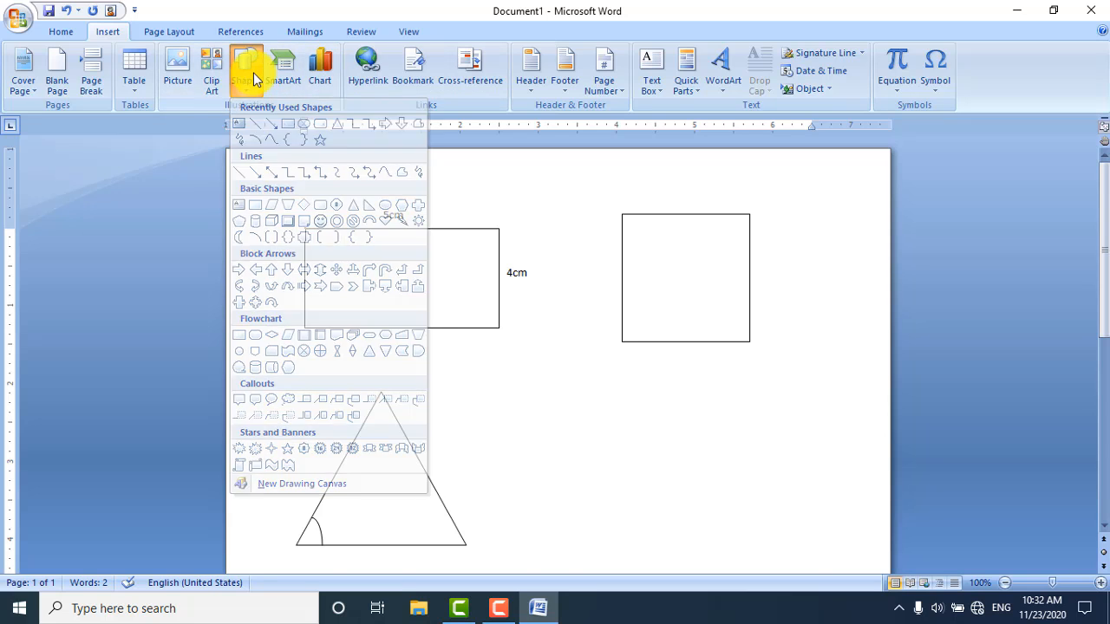
{"action": "left_click", "coordinate": [659, 82]}
{"action": "left_click", "coordinate": [677, 478]}
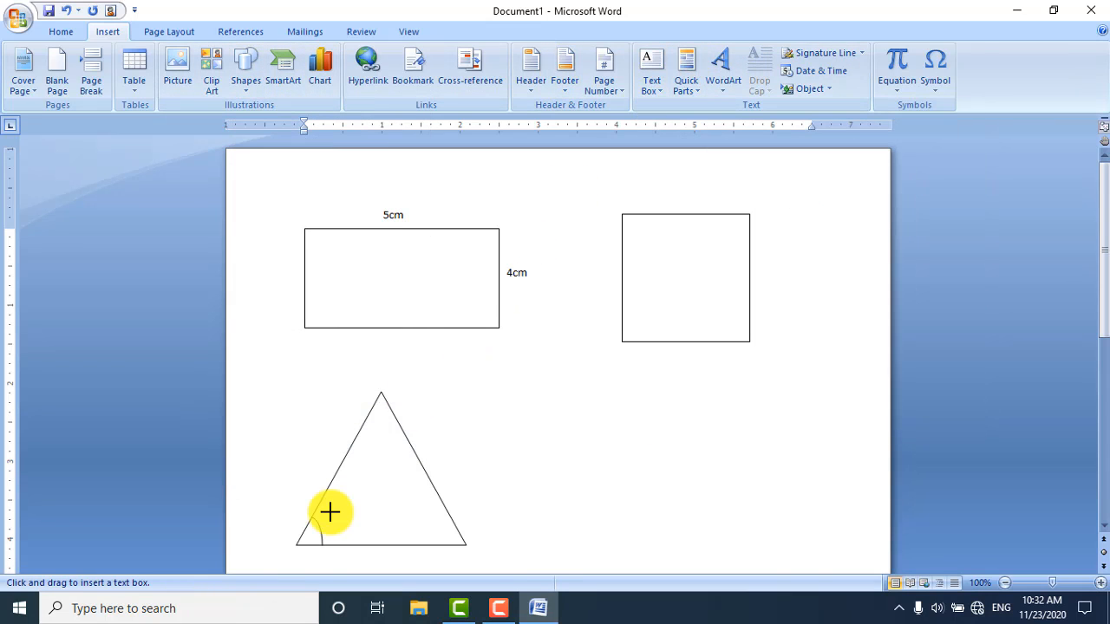
{"action": "left_click_drag", "start_coordinate": [295, 524], "coordinate": [330, 547]}
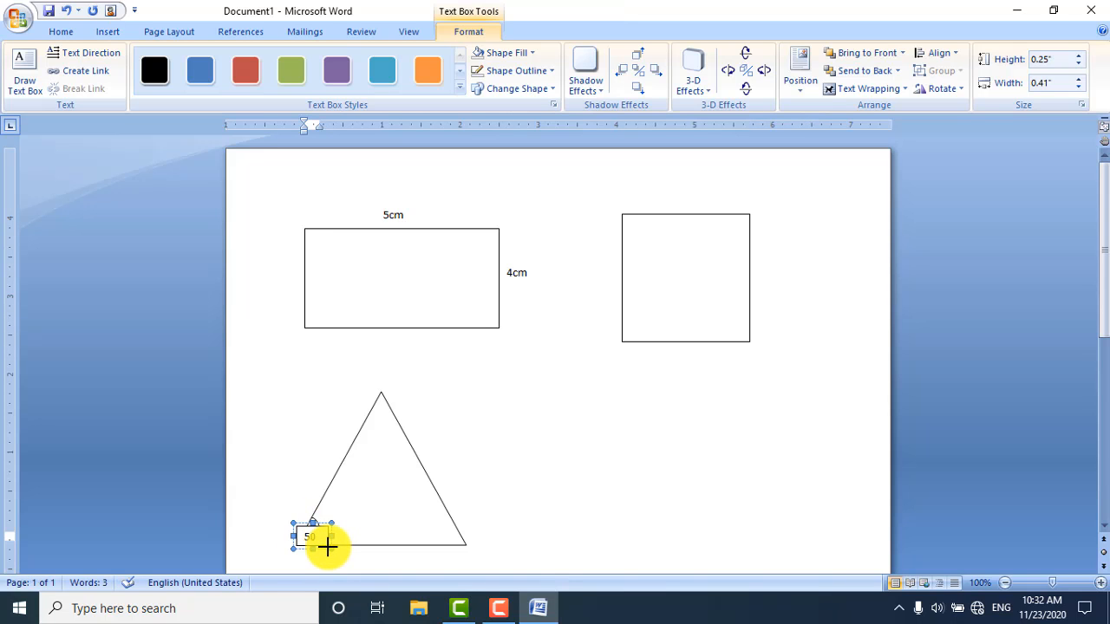
Step: Insert the degree symbol after 50 in the angle's text box
{"action": "left_click", "coordinate": [120, 32]}
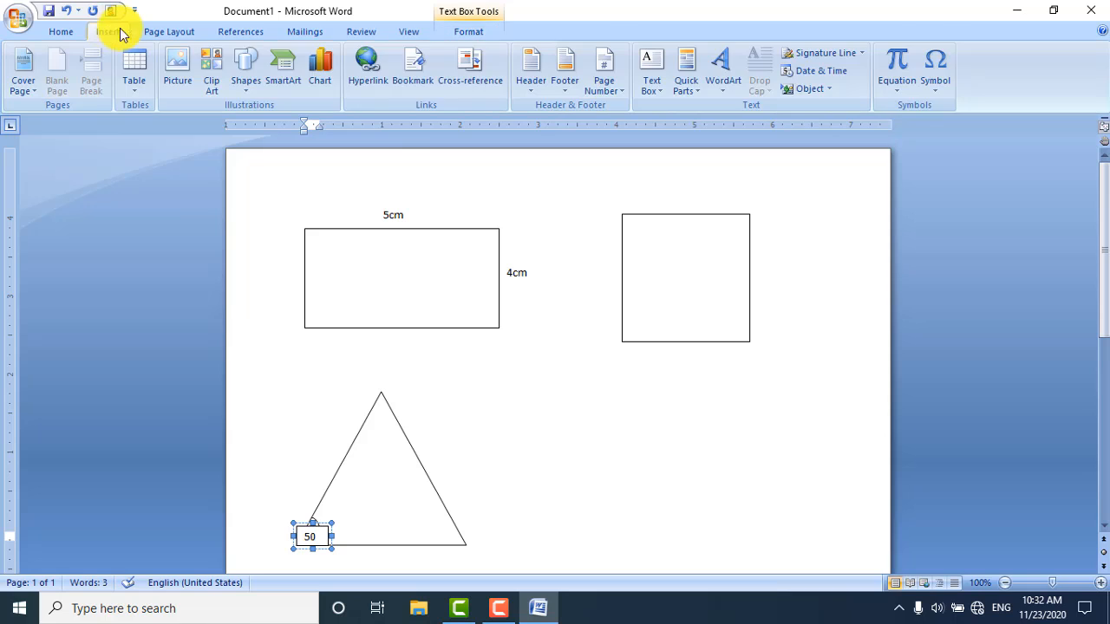
{"action": "left_click", "coordinate": [926, 89]}
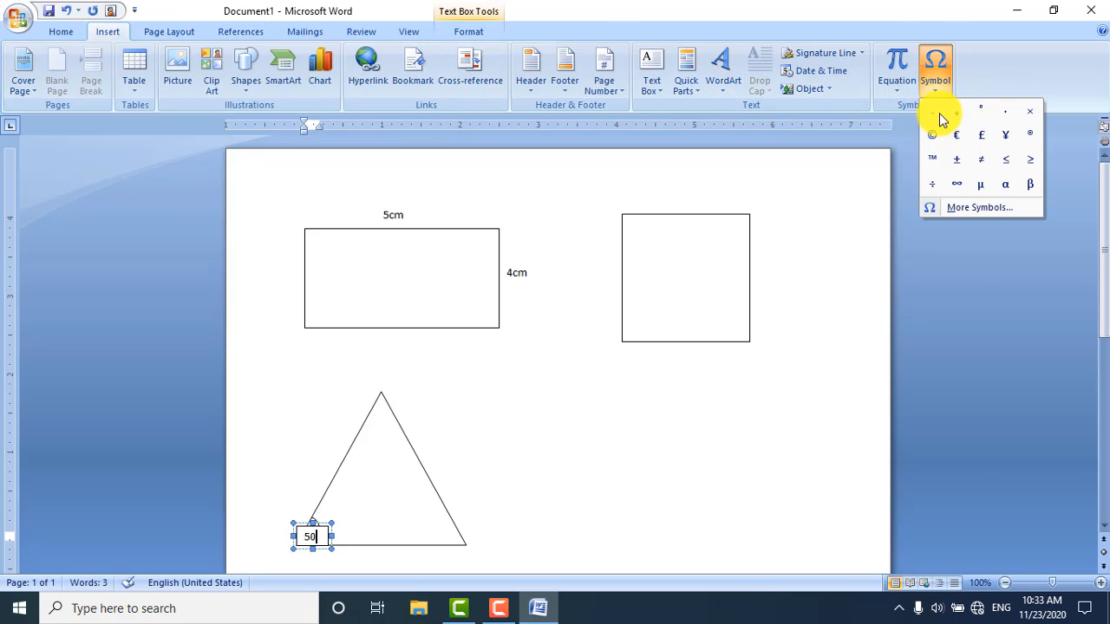
{"action": "left_click", "coordinate": [987, 113]}
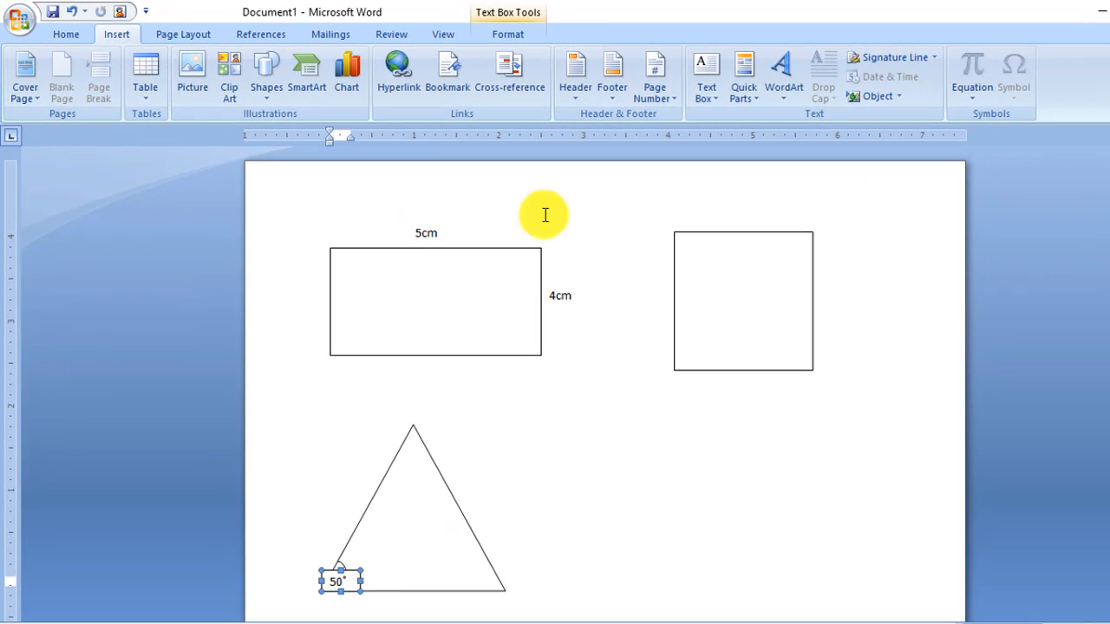
Step: Set the 50° text box to no fill and no outline
{"action": "left_click", "coordinate": [508, 34]}
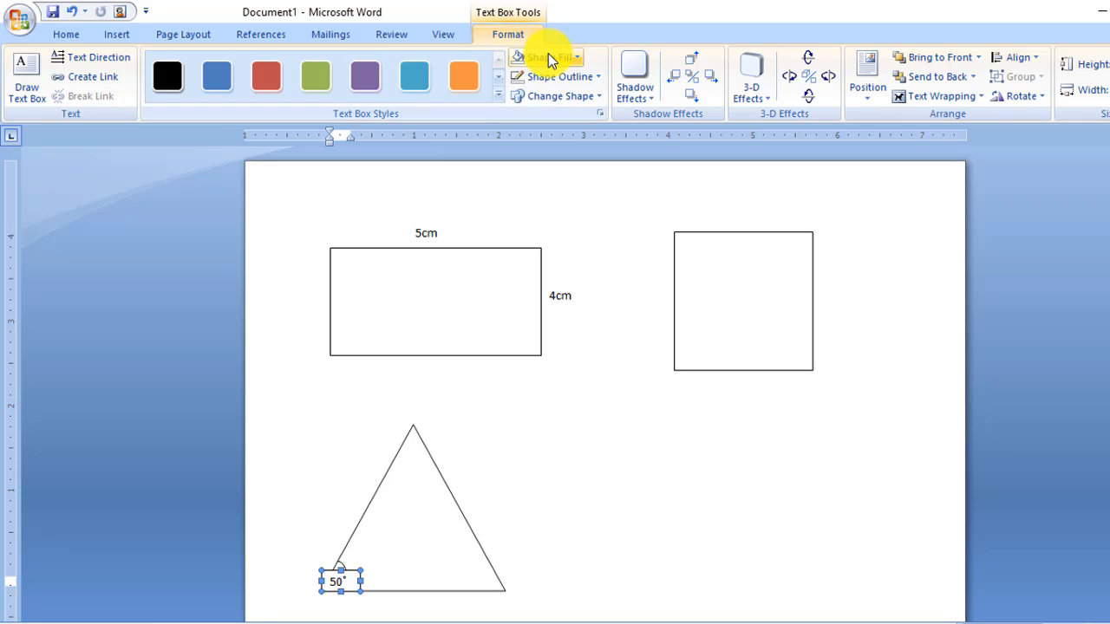
{"action": "left_click", "coordinate": [548, 56]}
{"action": "left_click", "coordinate": [595, 210]}
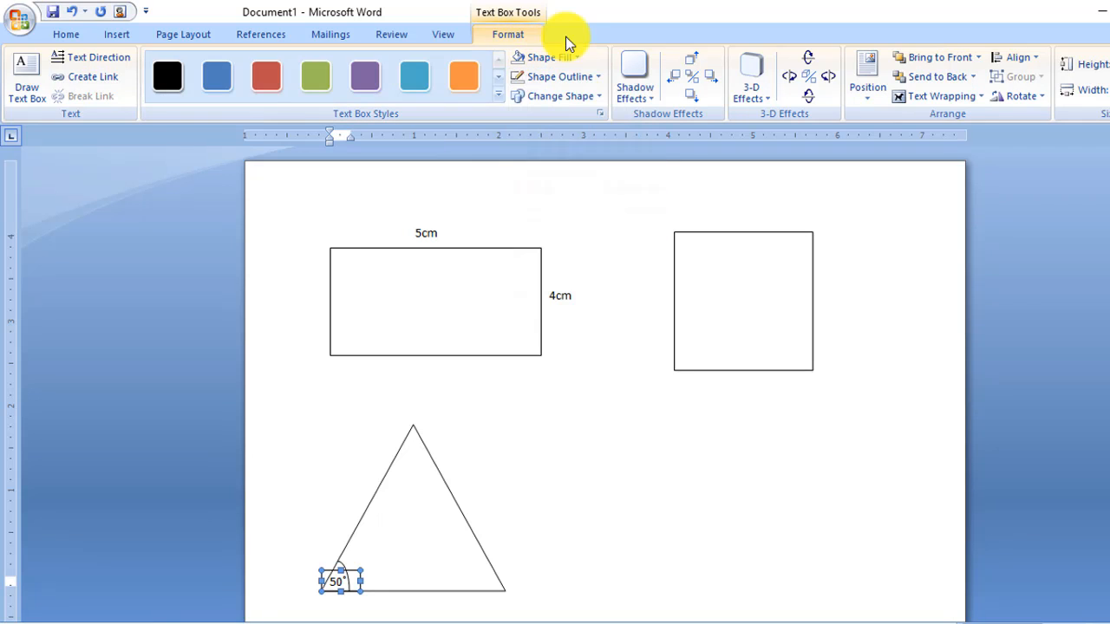
{"action": "left_click", "coordinate": [573, 76]}
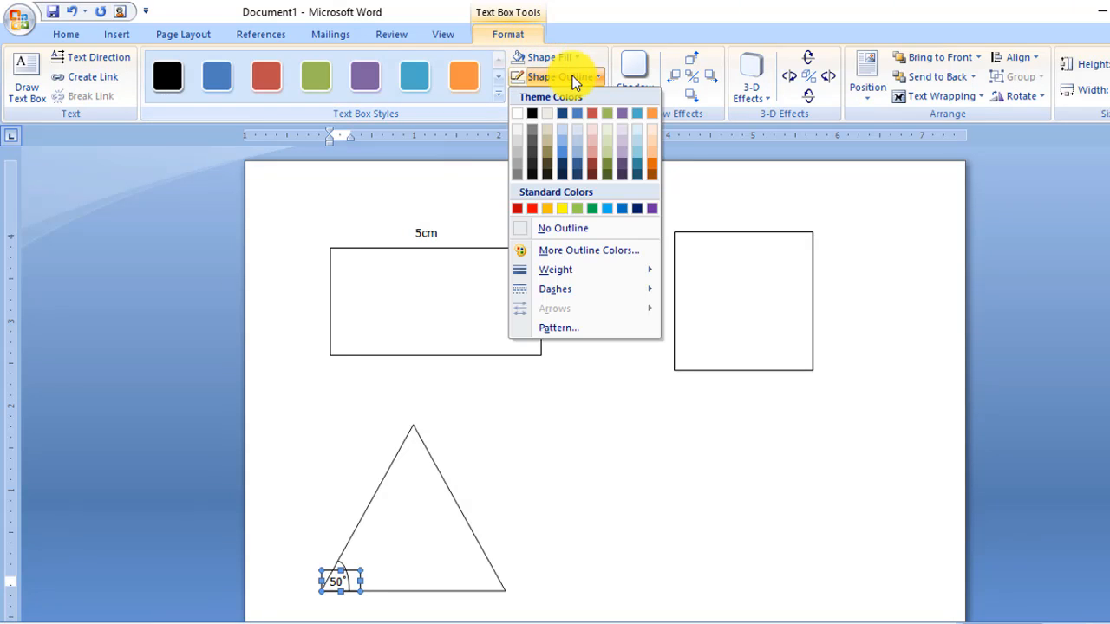
{"action": "left_click", "coordinate": [595, 226]}
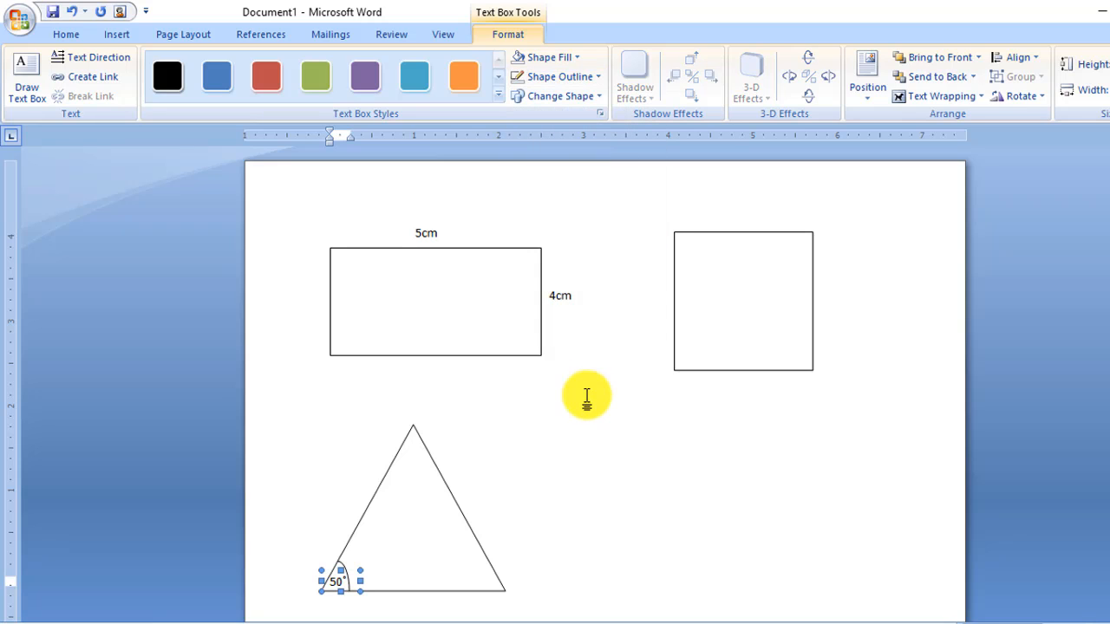
{"action": "left_click", "coordinate": [639, 506]}
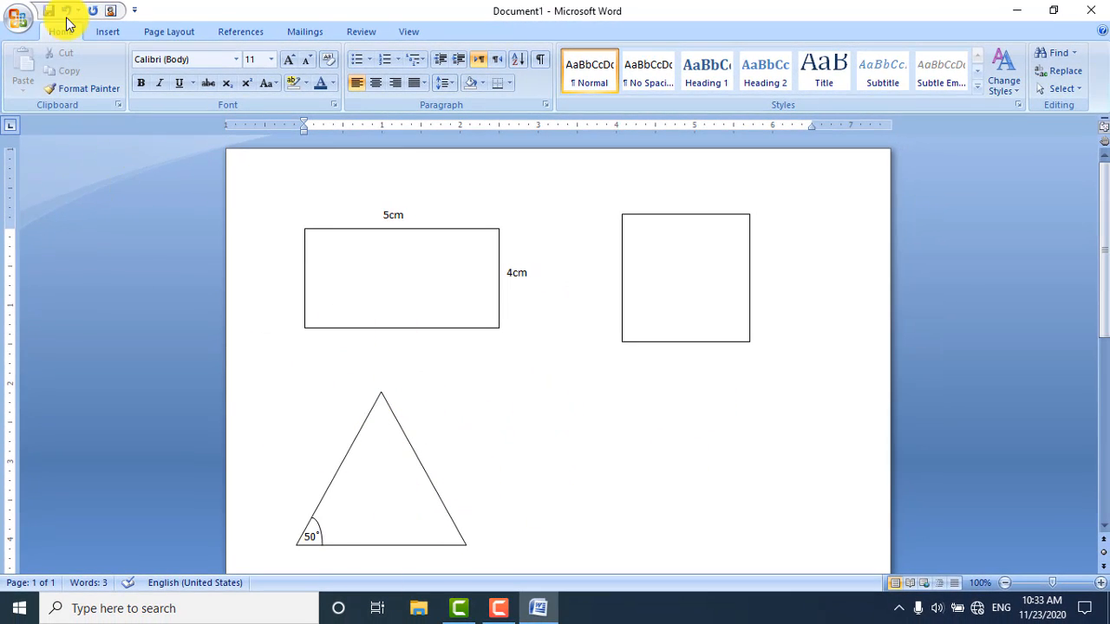
Step: Draw a circle about 1.98" in diameter on the page below the square
{"action": "left_click", "coordinate": [103, 35]}
{"action": "left_click", "coordinate": [245, 78]}
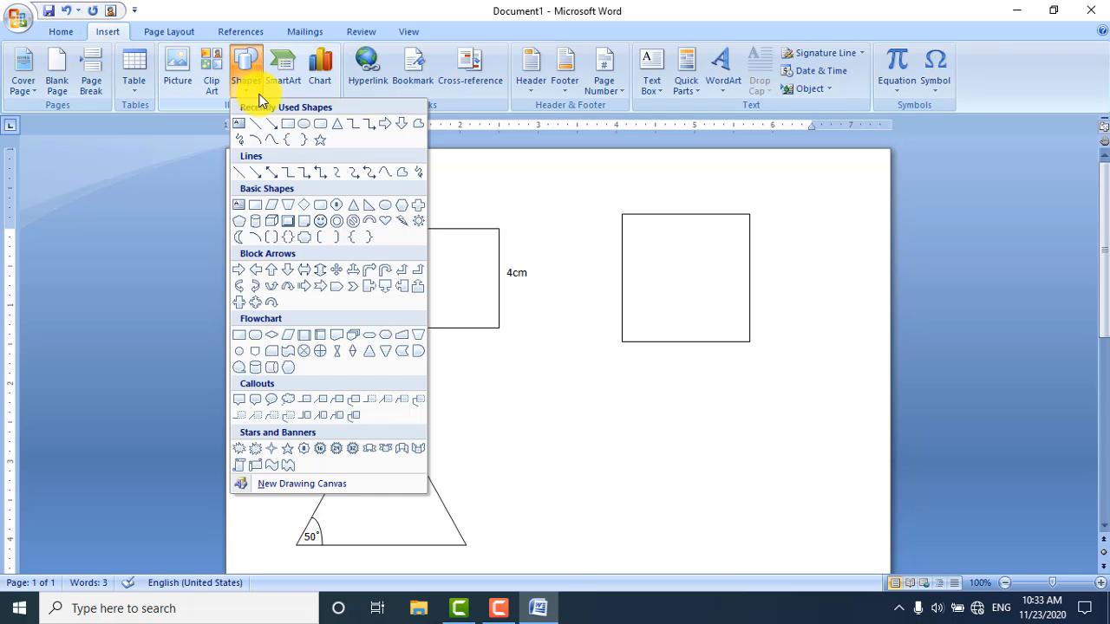
{"action": "left_click", "coordinate": [304, 128]}
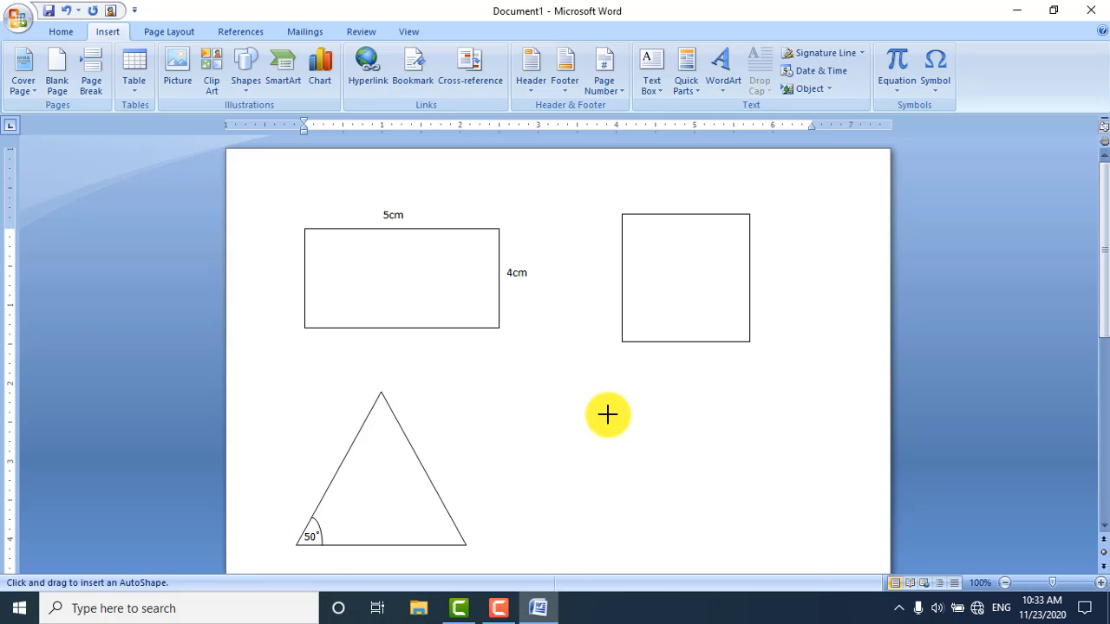
{"action": "mouse_move", "coordinate": [607, 414]}
{"action": "left_mouse_down"}
{"action": "mouse_move", "coordinate": [788, 508]}
{"action": "mouse_move", "coordinate": [760, 478]}
{"action": "left_mouse_up"}
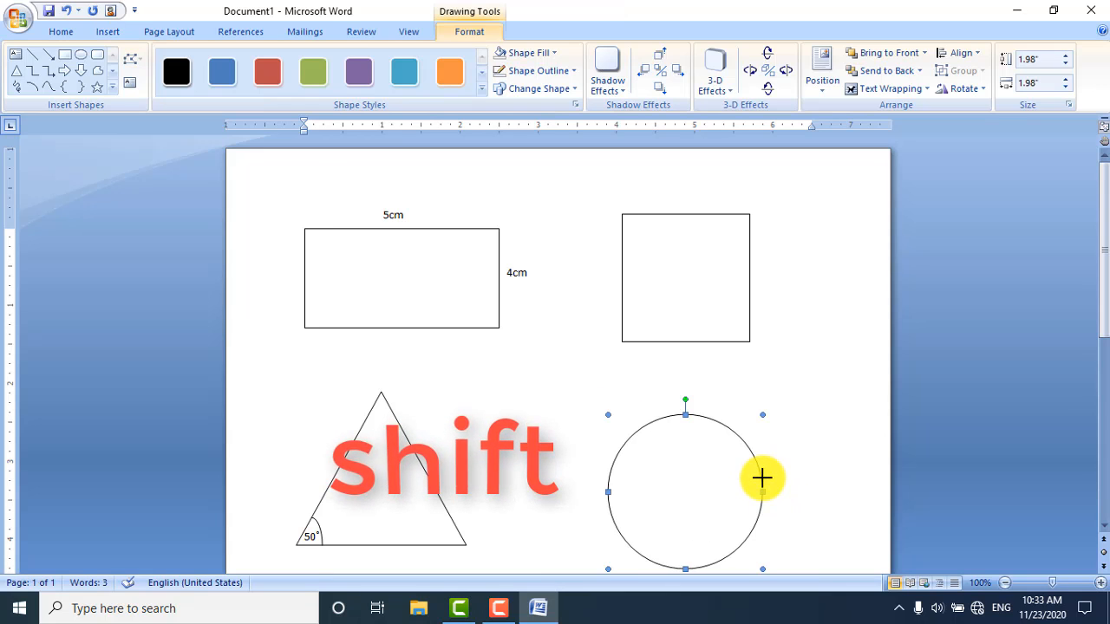
Step: Draw a horizontal diameter line across the circle and a vertical radius line about 0.98" long from its centre down to its lower edge
{"action": "scroll", "coordinate": [1098, 294], "scroll_direction": "down", "scroll_amount": 1}
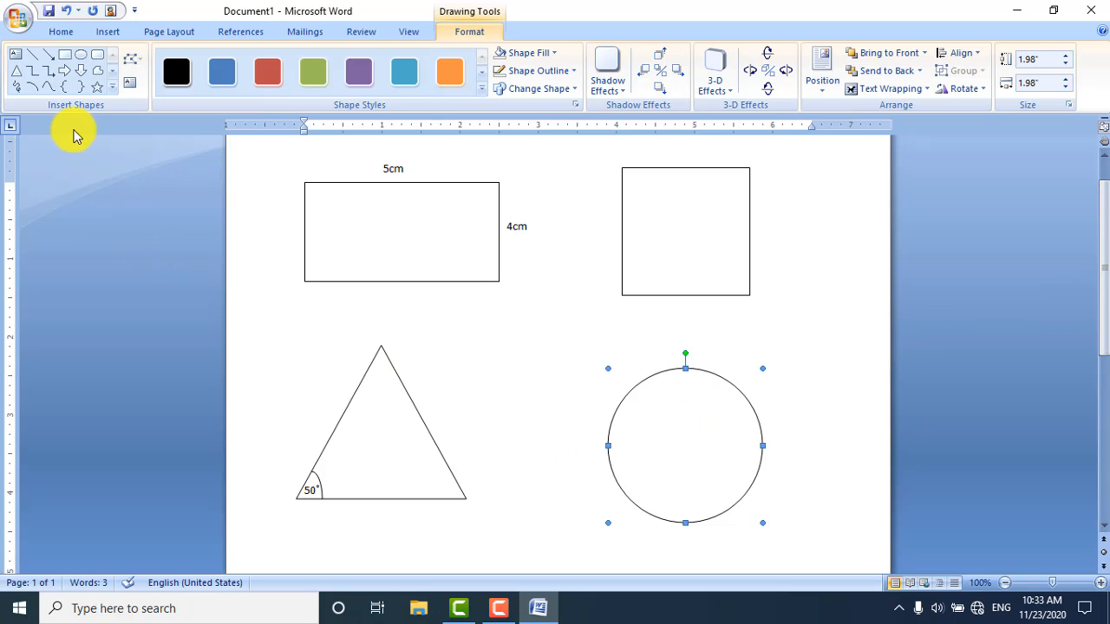
{"action": "left_click", "coordinate": [34, 59]}
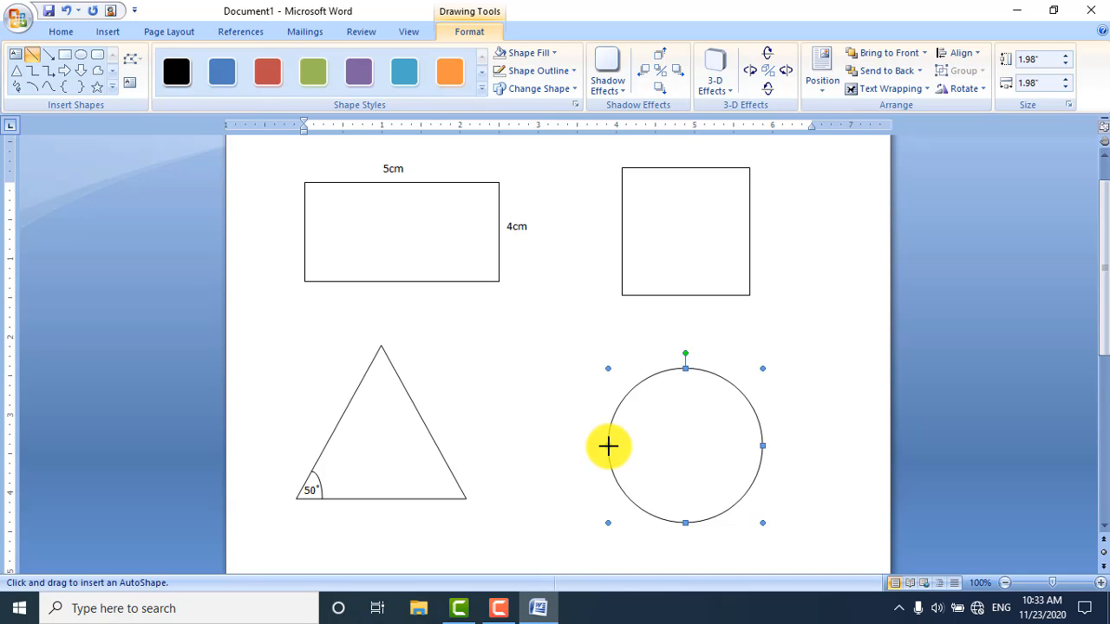
{"action": "left_click_drag", "start_coordinate": [608, 445], "coordinate": [763, 445]}
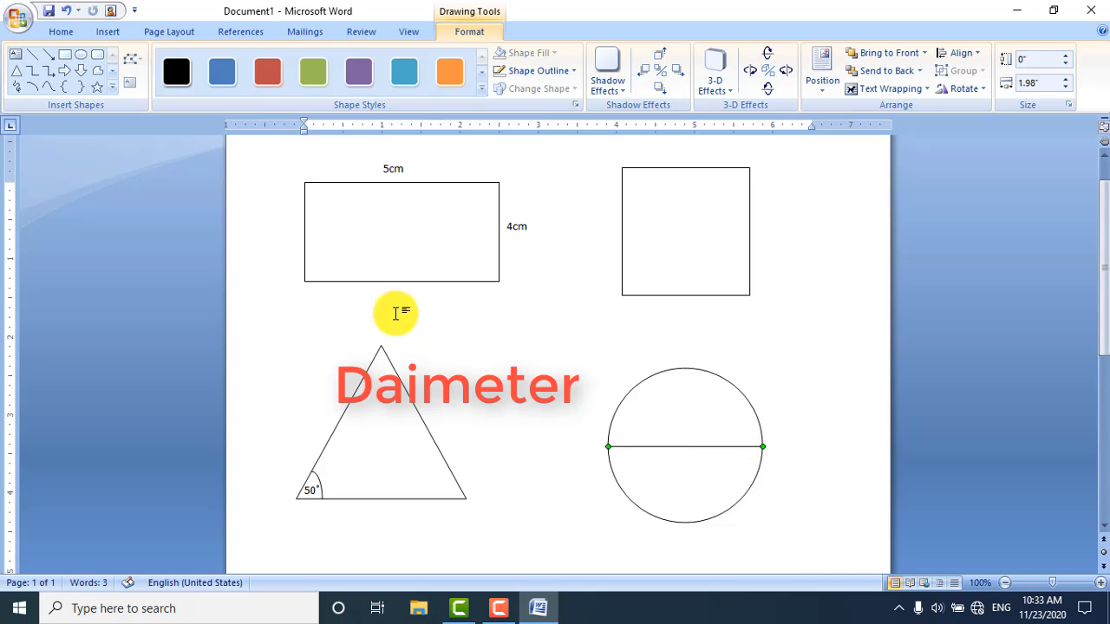
{"action": "left_click", "coordinate": [32, 53]}
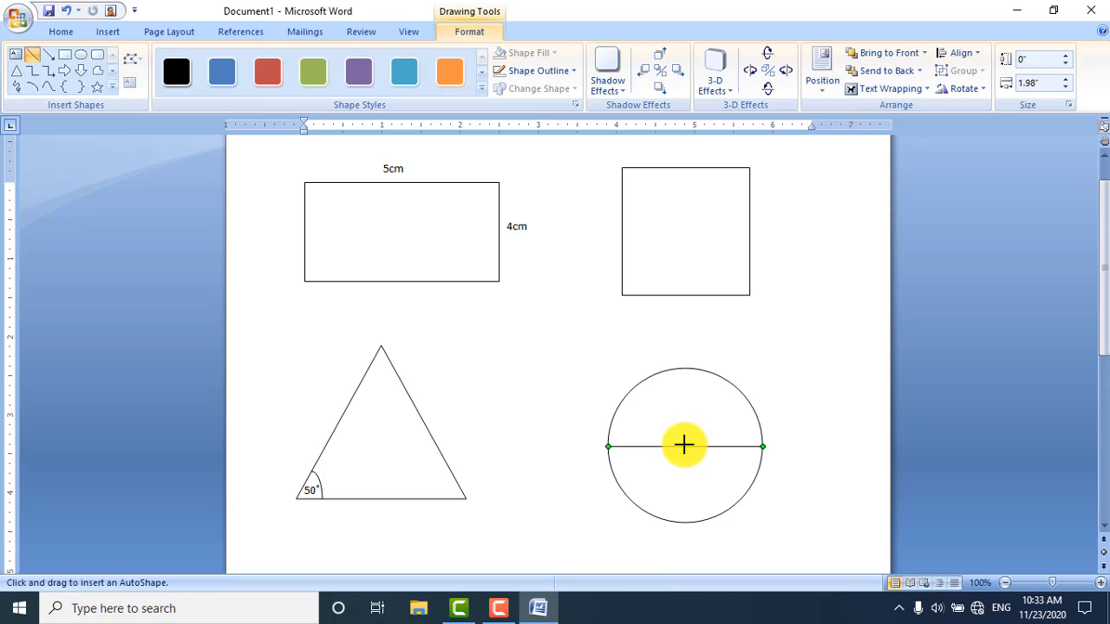
{"action": "left_click_drag", "start_coordinate": [685, 447], "coordinate": [691, 523]}
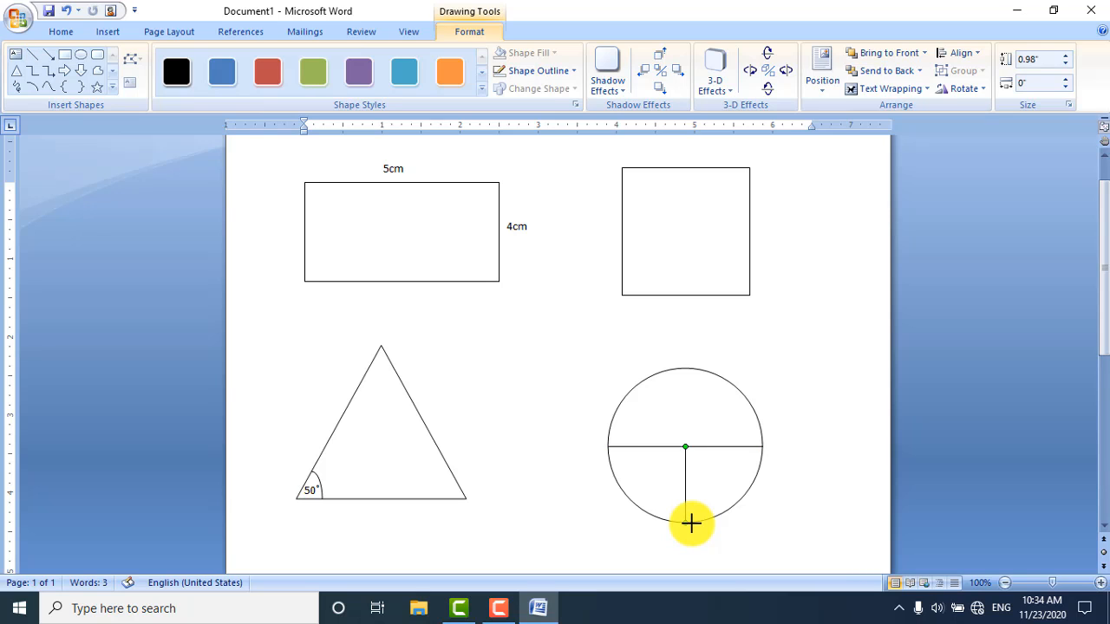
{"action": "left_click", "coordinate": [842, 484]}
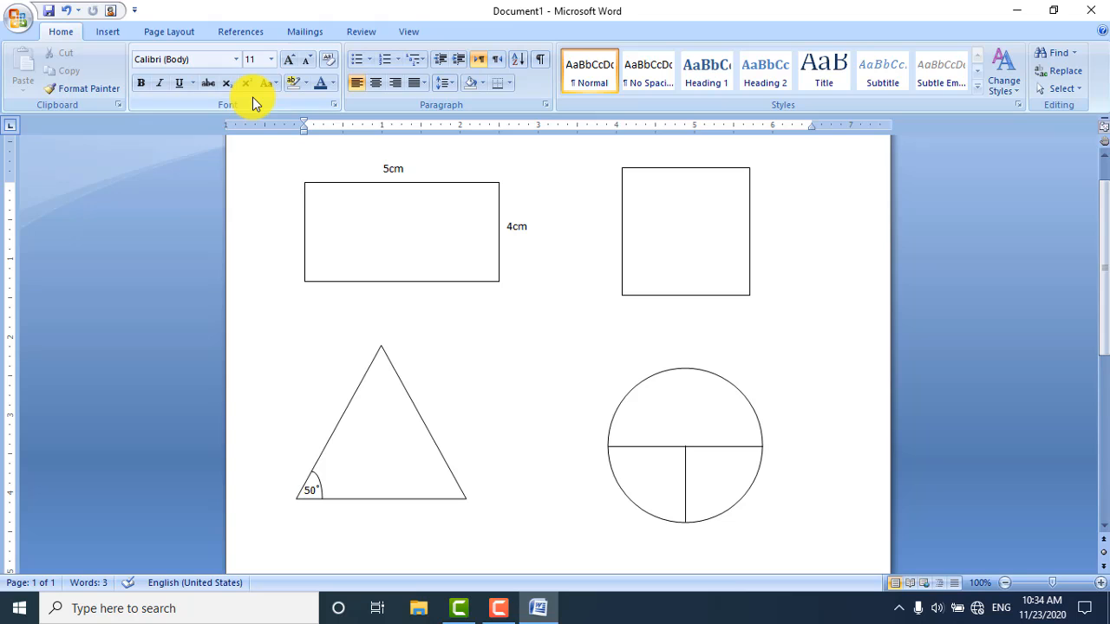
{"action": "left_click", "coordinate": [304, 83]}
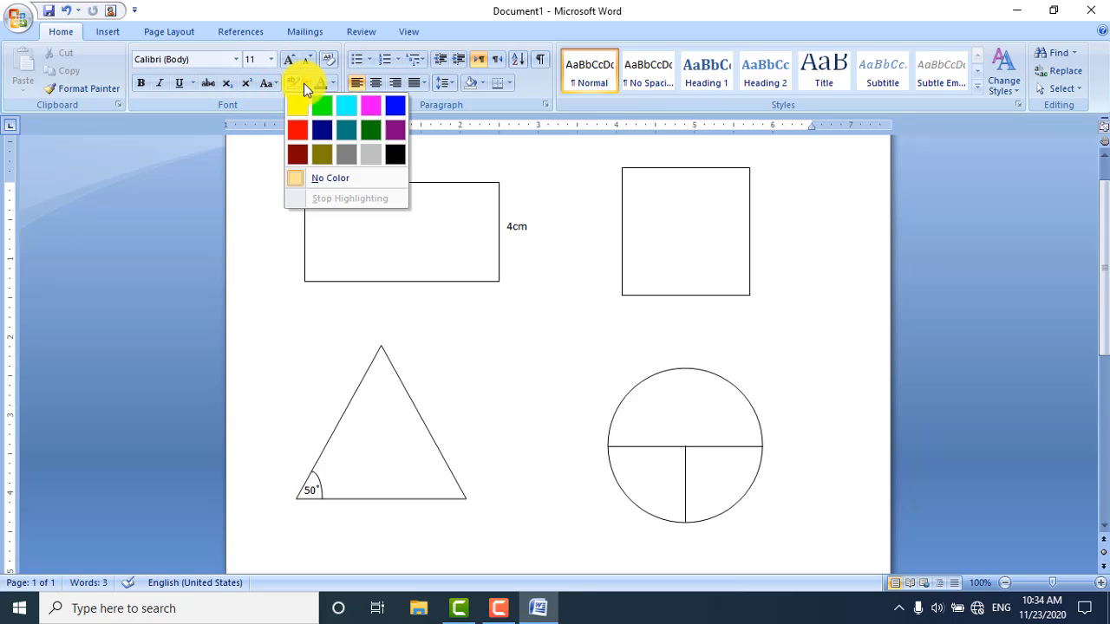
{"action": "left_click", "coordinate": [304, 83]}
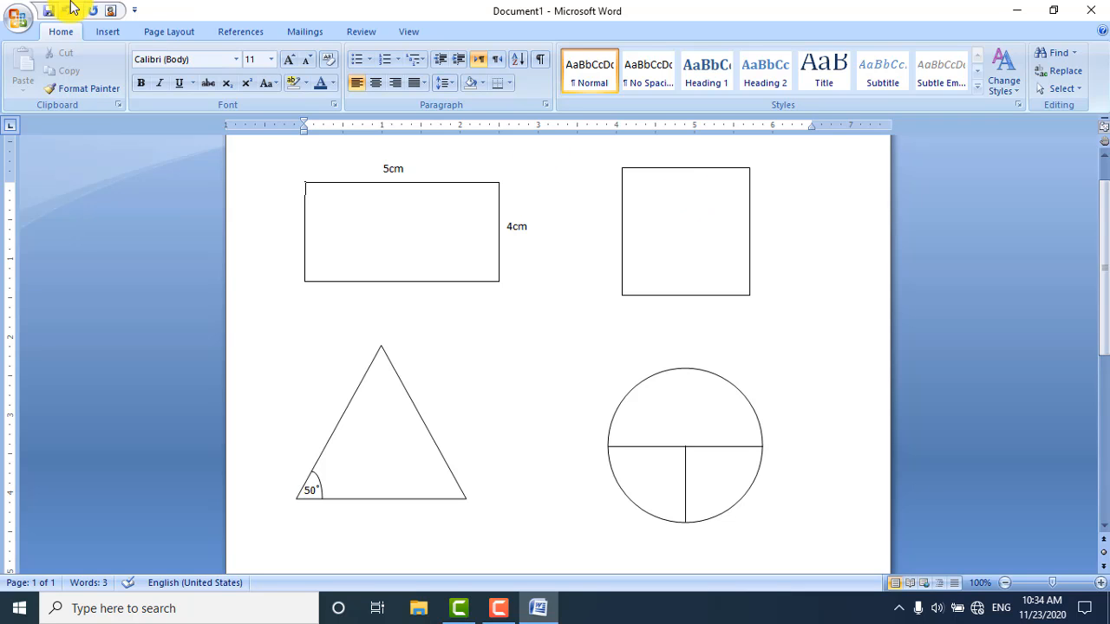
{"action": "left_click", "coordinate": [116, 35]}
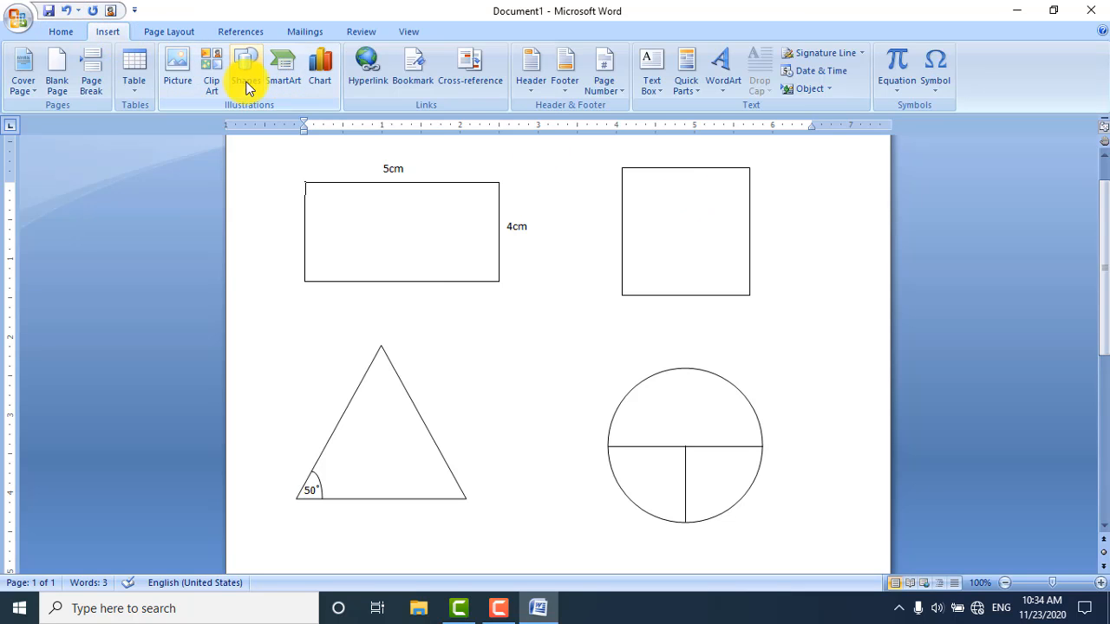
{"action": "left_click", "coordinate": [246, 77]}
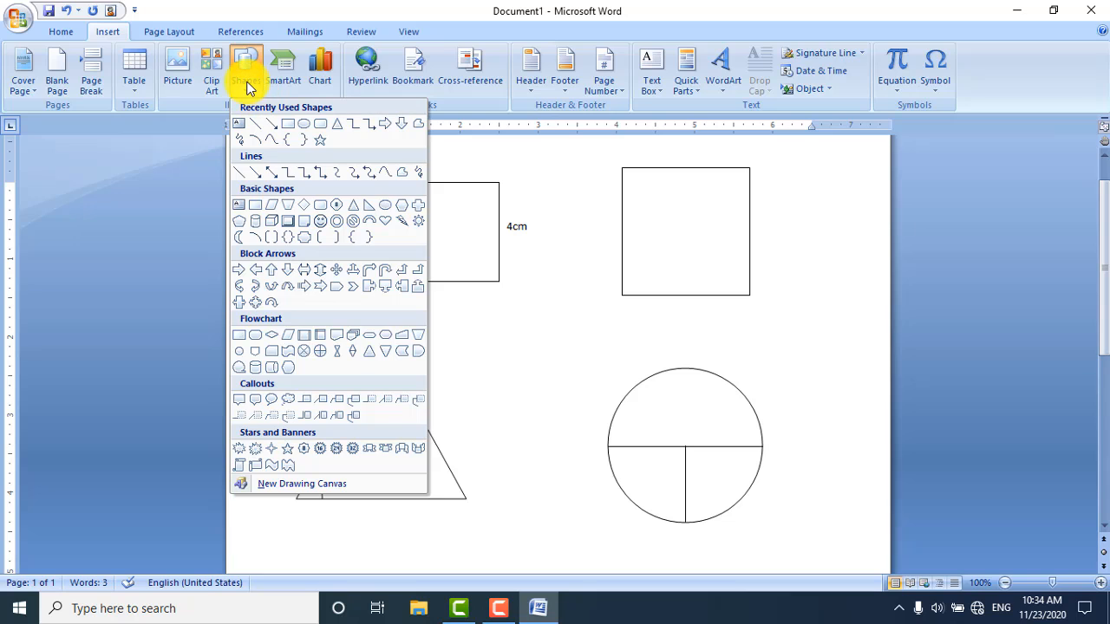
{"action": "left_click", "coordinate": [247, 86]}
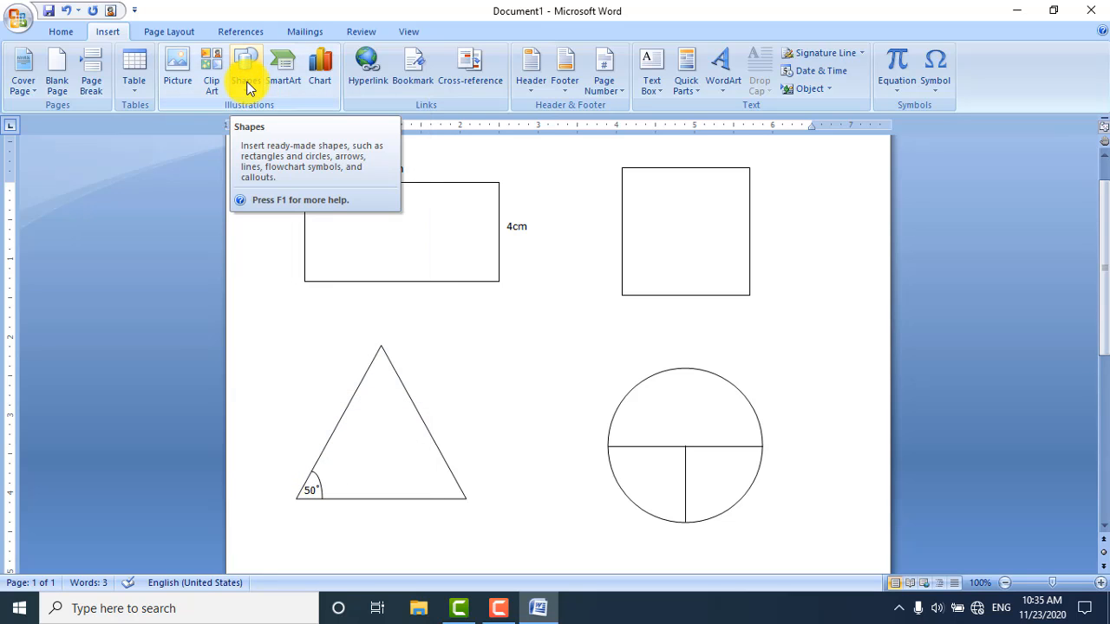